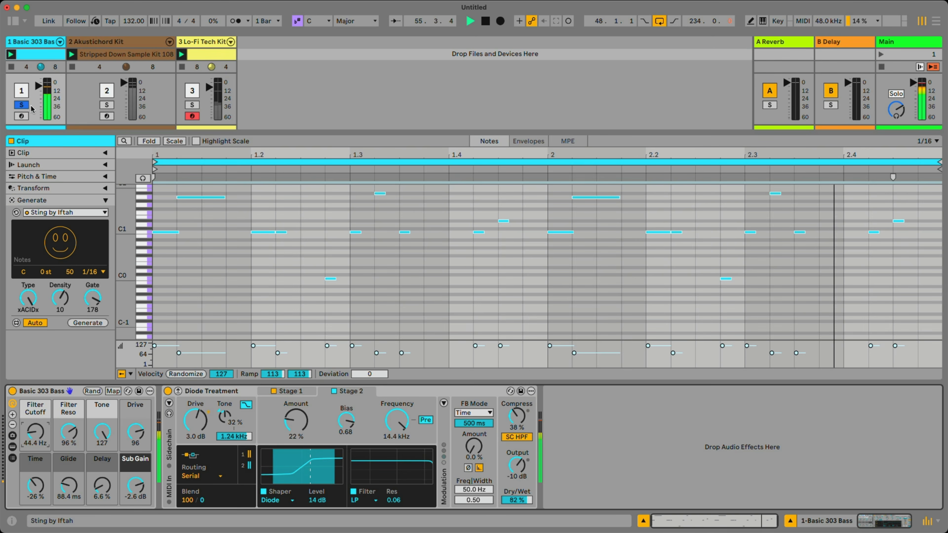
Unsolo the Basic 303 Bass track, lower its Filter Cutoff to 24.0 Hz and adjust its Delay amount.
left_click(23, 105)
mouse_move(36, 432)
left_mouse_down()
mouse_move(36, 419)
mouse_move(36, 442)
left_mouse_up()
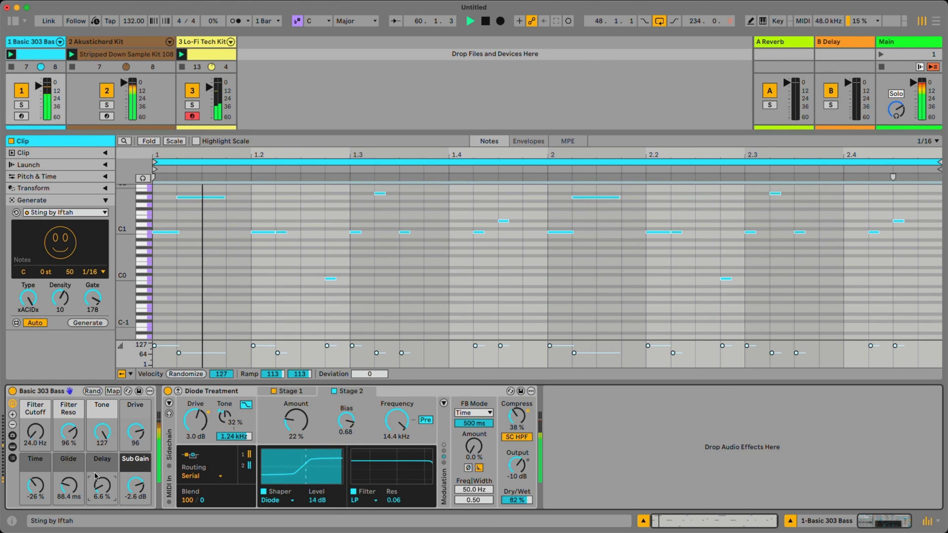
left_click_drag(102, 486, 102, 482)
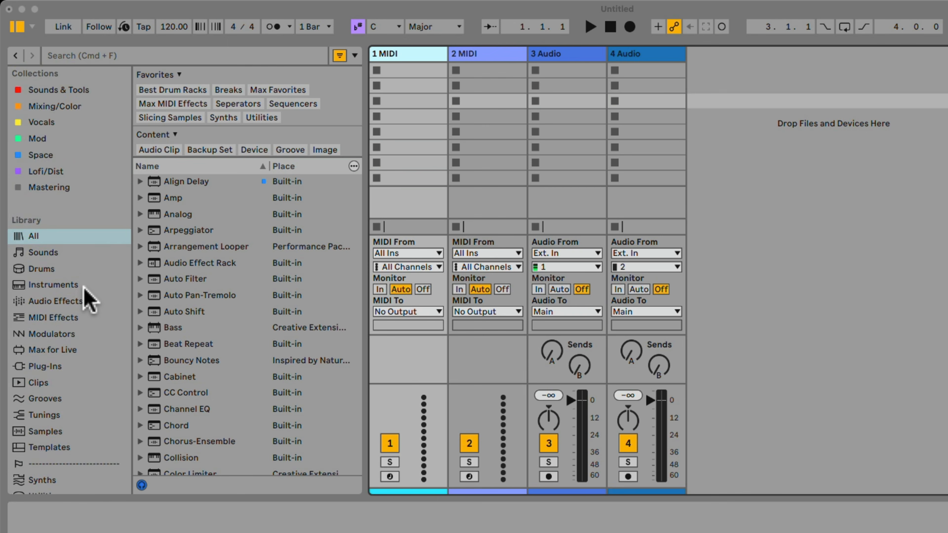
Browse the installed Packs and expand the list of available packs at its end.
scroll(70, 229, "down", 10)
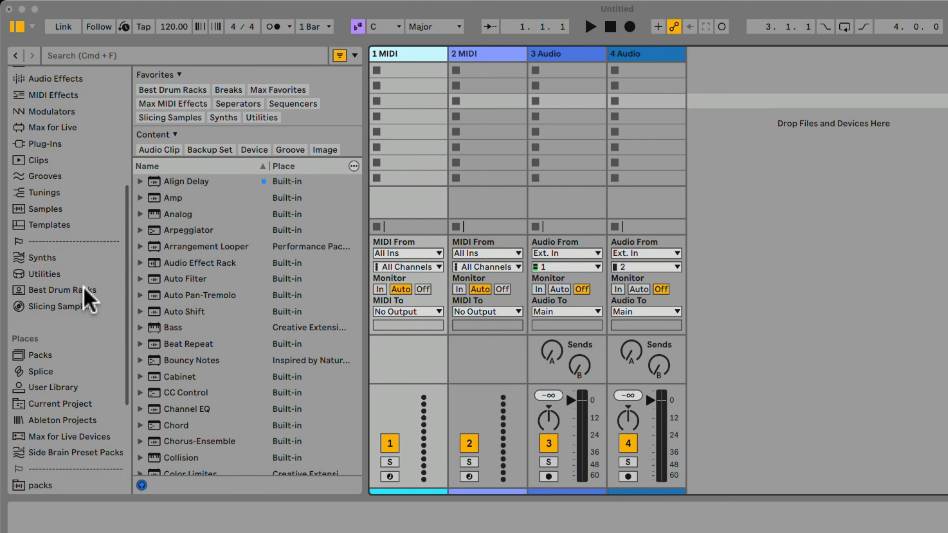
scroll(88, 299, "down", 2)
left_click(44, 332)
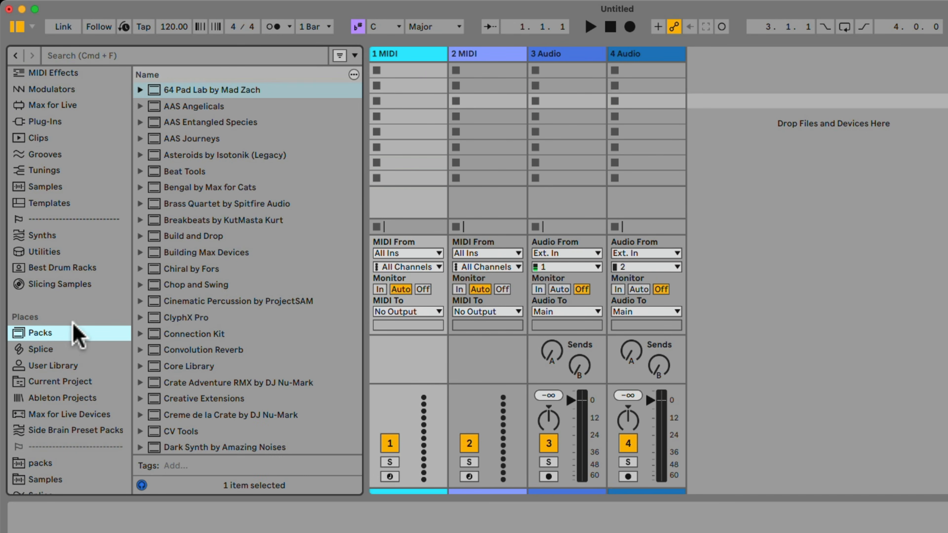
scroll(220, 286, "down", 20)
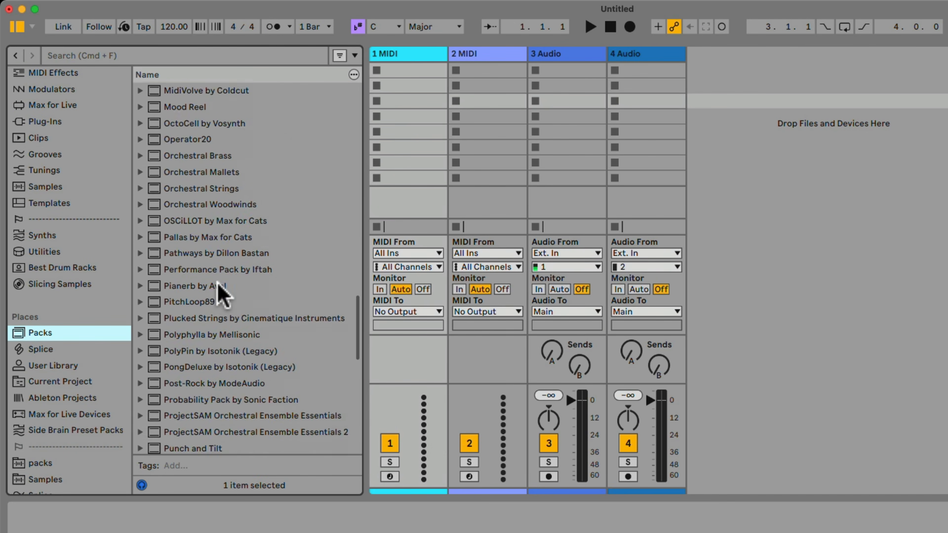
scroll(220, 293, "down", 10)
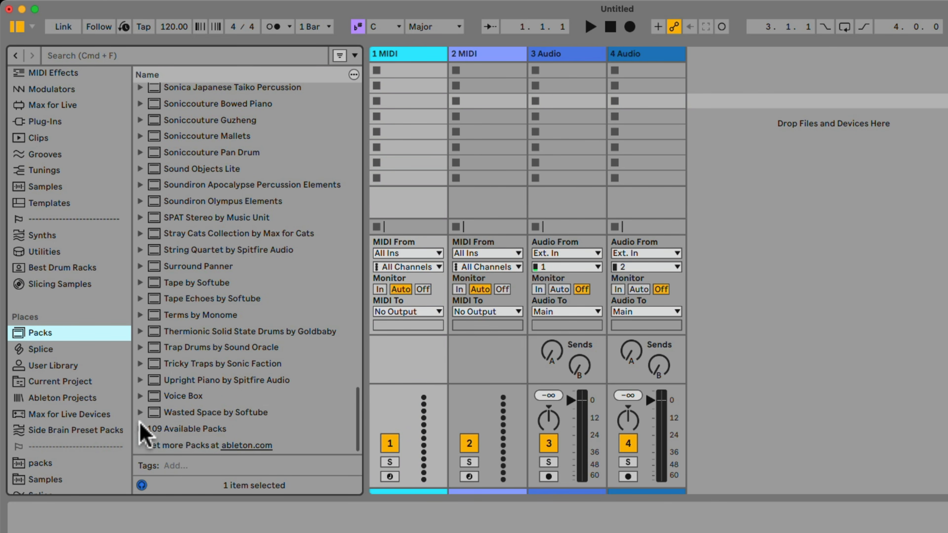
left_click(140, 428)
Download and install the Generators by Iftah pack, widening the browser, and close its help lesson.
scroll(281, 353, "down", 15)
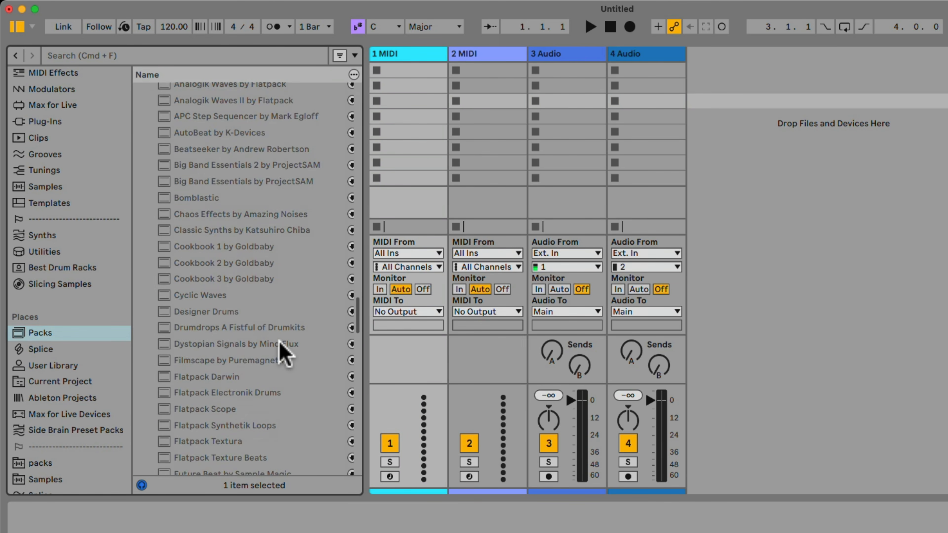
scroll(283, 355, "down", 10)
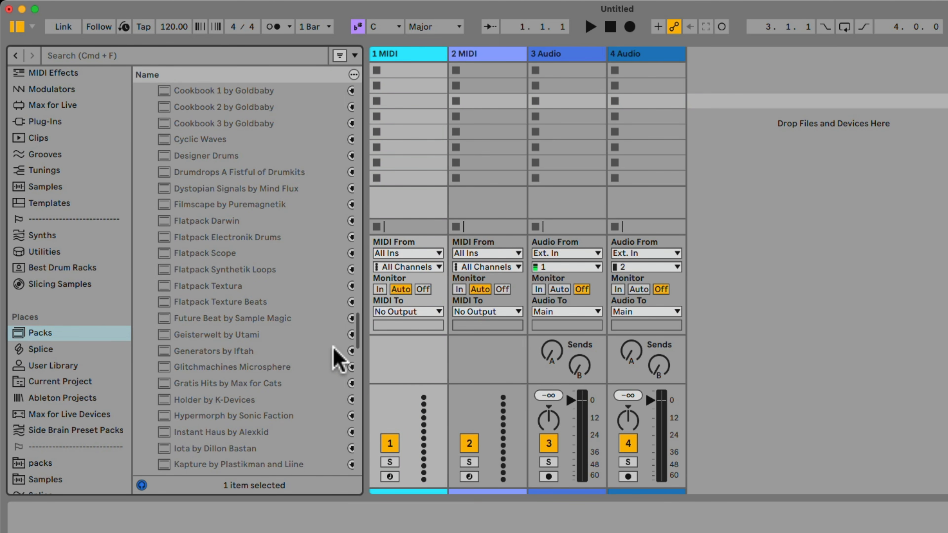
left_click_drag(364, 349, 390, 347)
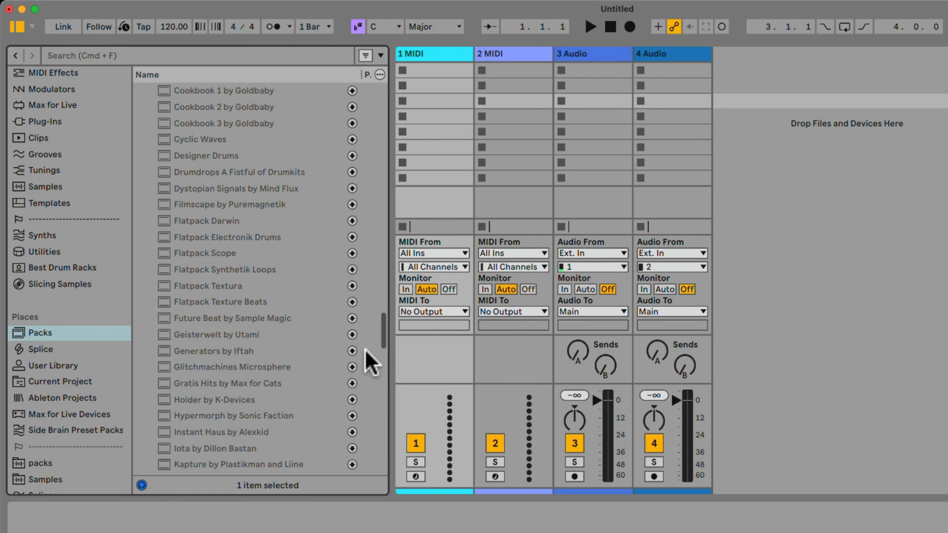
left_click(354, 351)
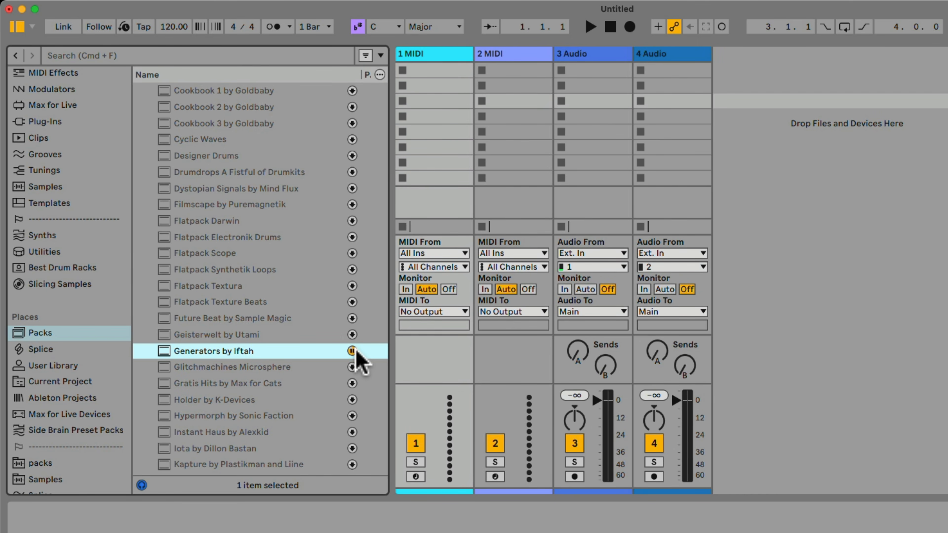
left_click(352, 353)
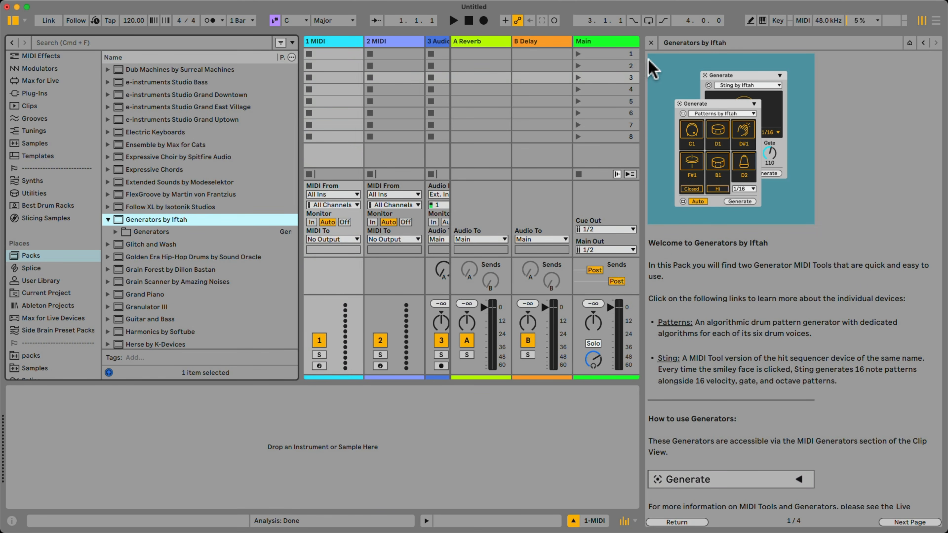
left_click(651, 43)
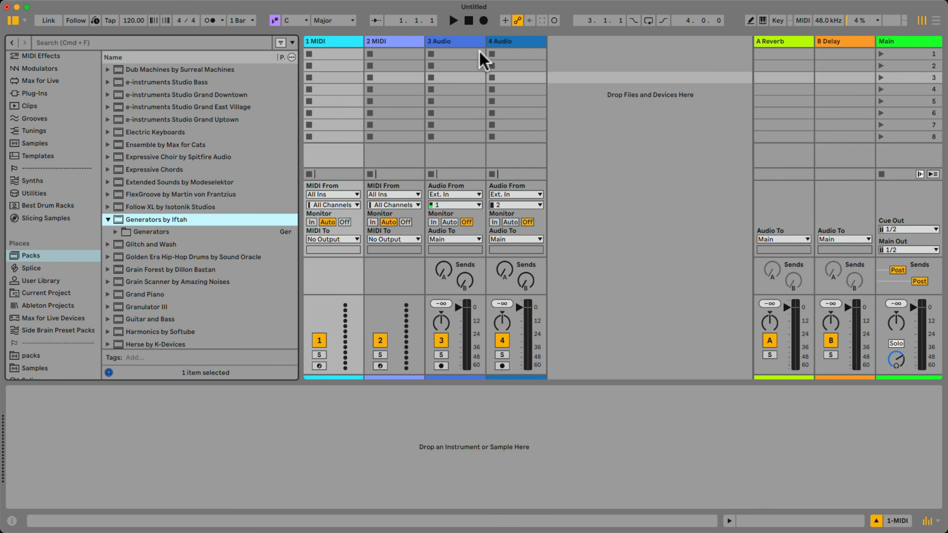
Delete the second MIDI track and both audio tracks, keeping only the 1 MIDI track.
left_click(406, 44)
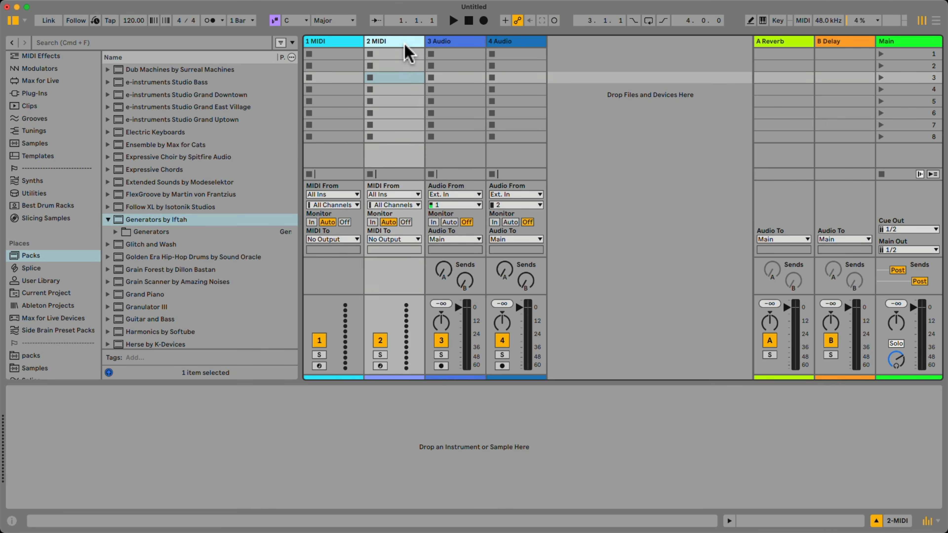
key("Delete")
key("Delete")
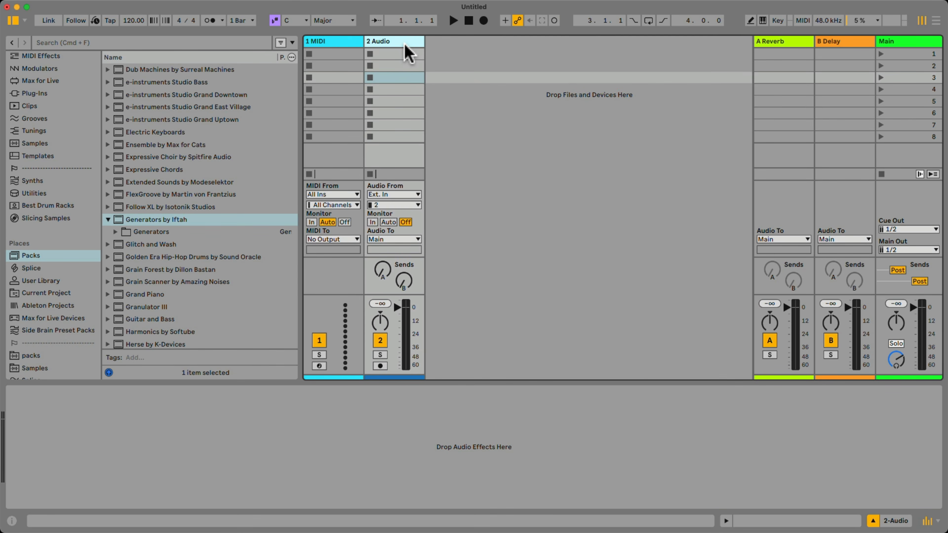
key("Delete")
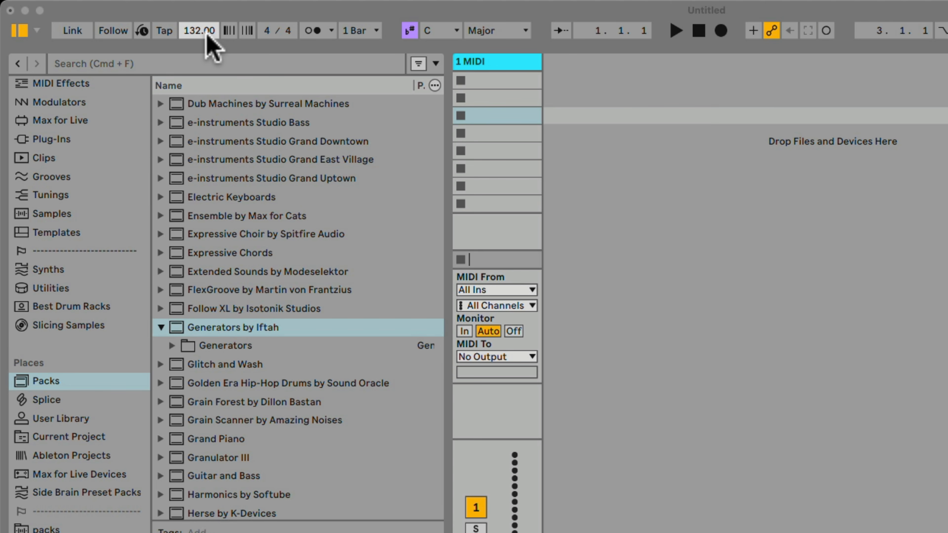
Search the Sounds library for 303 and load Basic 303 Bass.adg onto the 1 MIDI track.
scroll(108, 160, "up", 9)
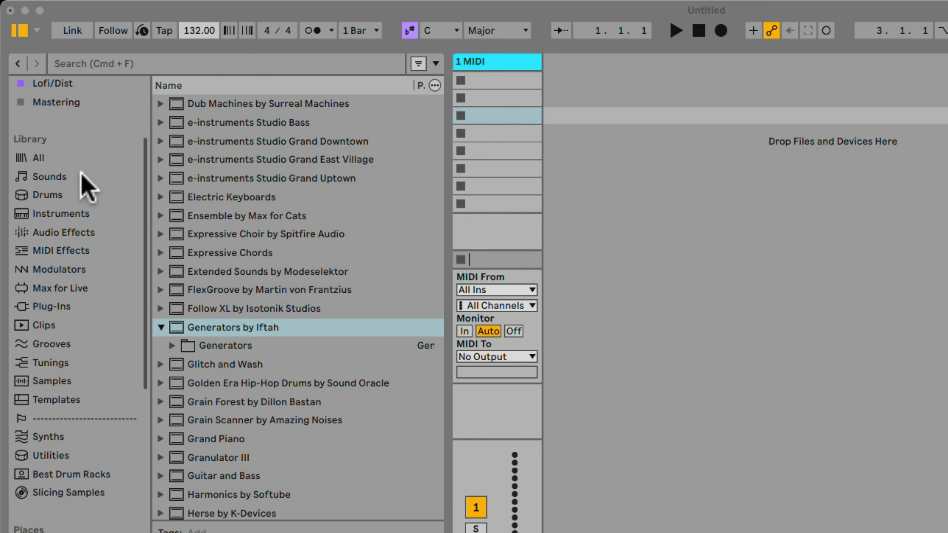
left_click(77, 179)
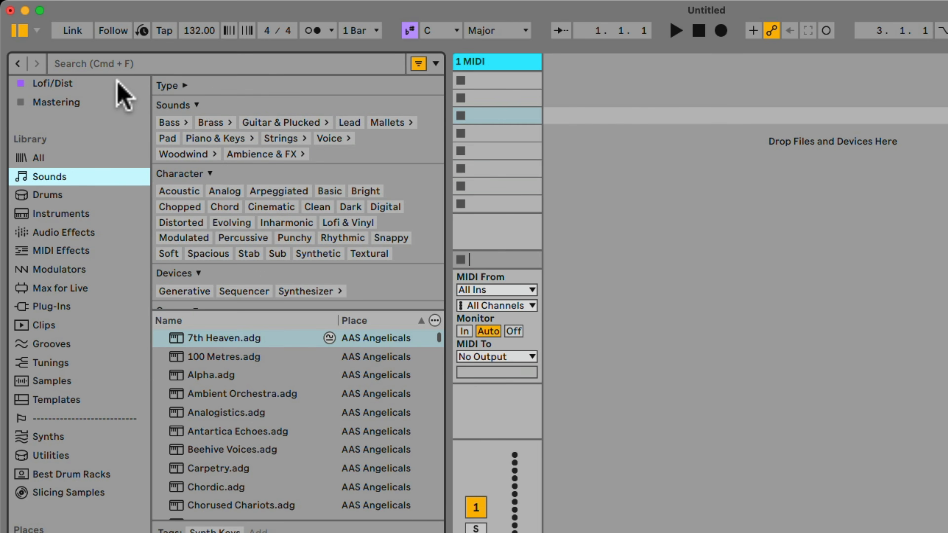
left_click(121, 63)
type("303")
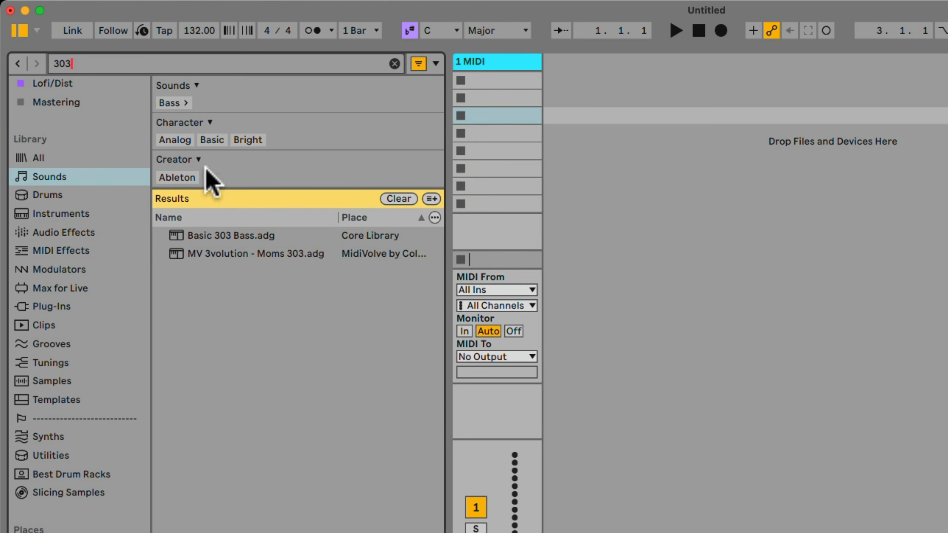
left_click_drag(200, 239, 494, 158)
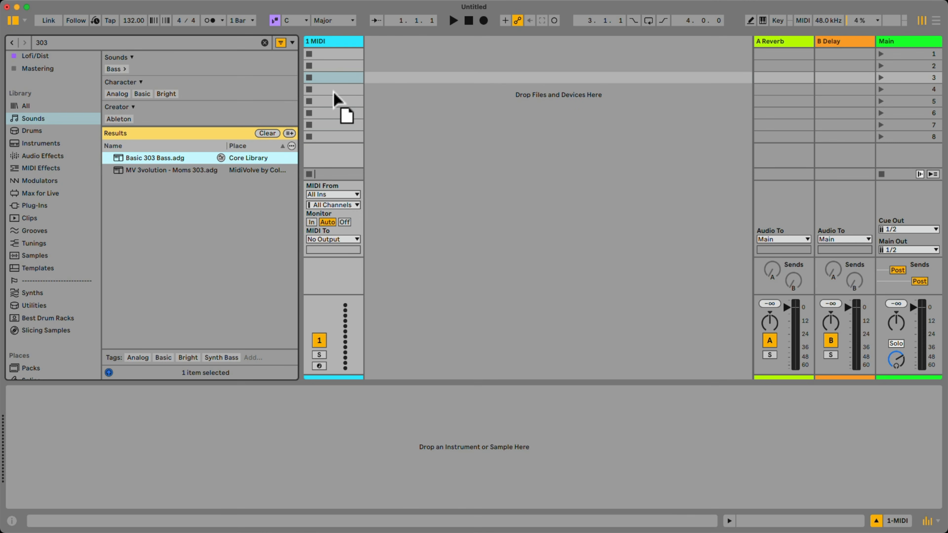
left_click_drag(334, 99, 336, 98)
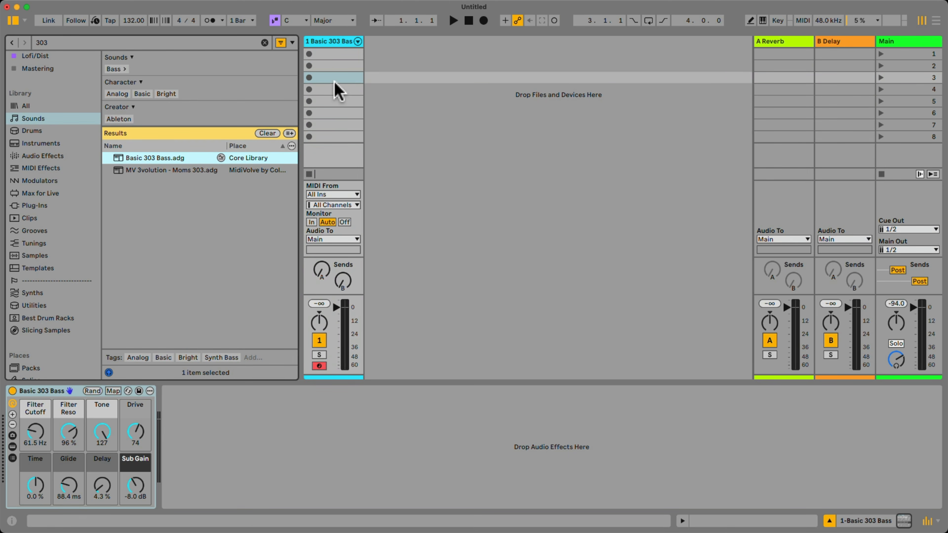
Create a MIDI clip in the bass track's first slot, enlarge its editor and choose Sting by Iftah as its generator.
double_click(336, 55)
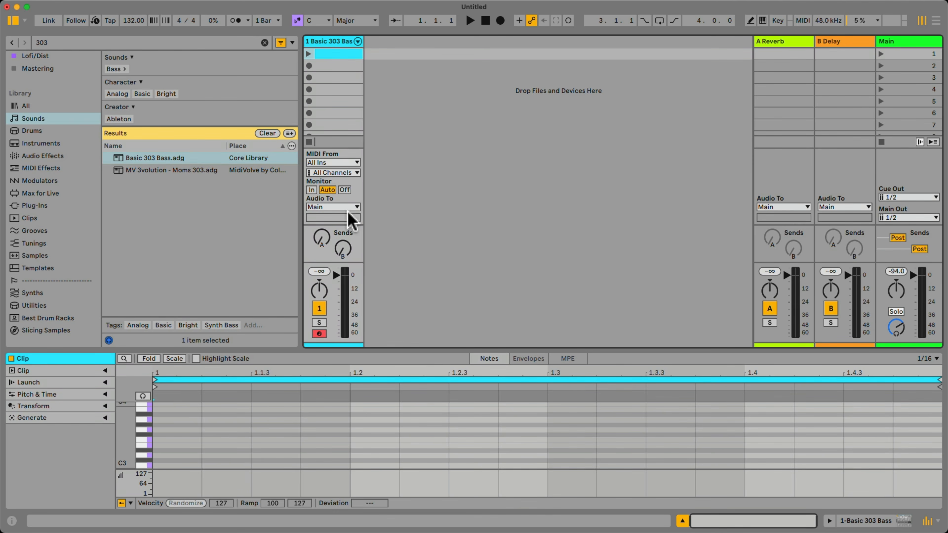
left_click_drag(383, 347, 400, 150)
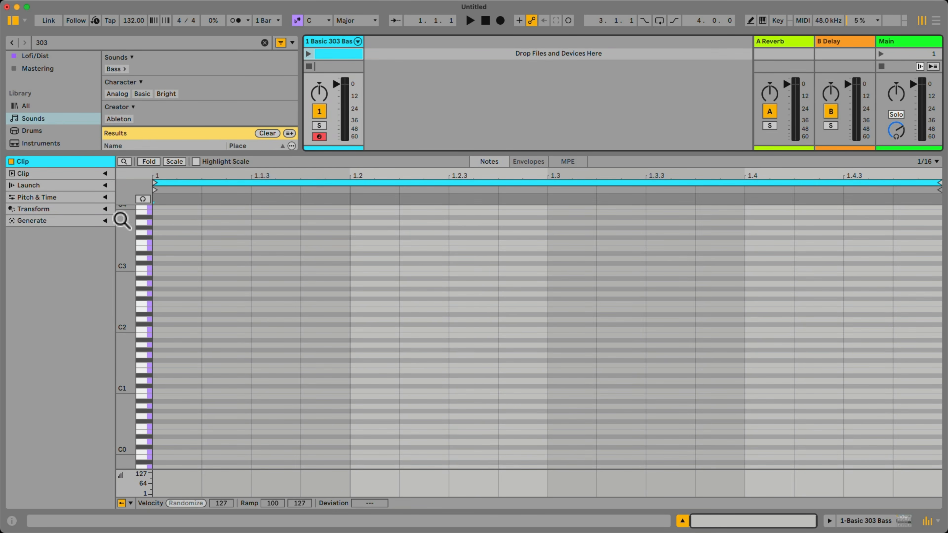
left_click(103, 221)
left_click(78, 229)
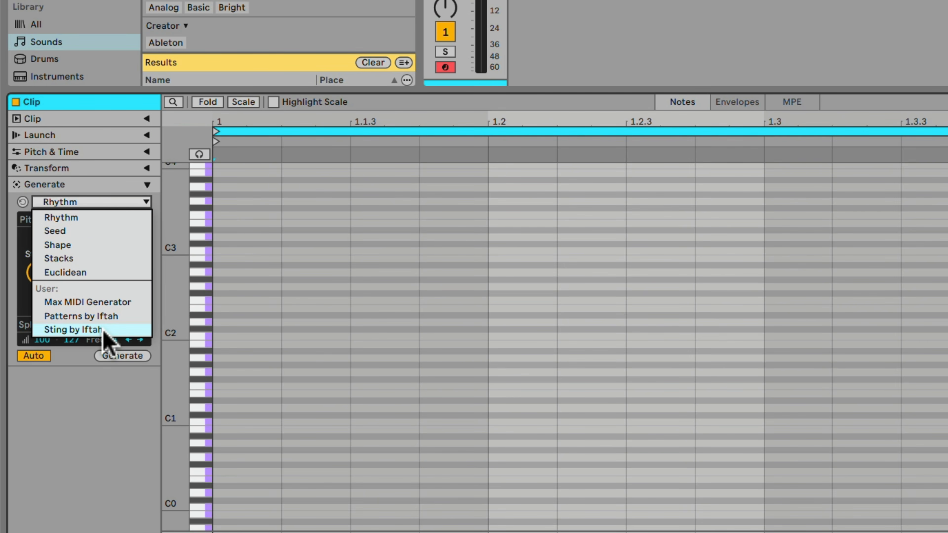
left_click(82, 330)
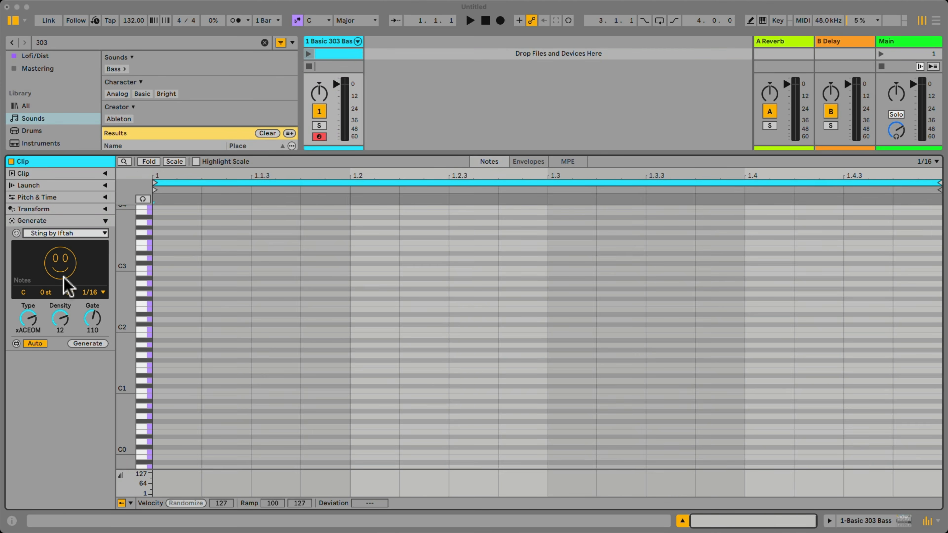
Generate several new Sting note patterns in the bass clip, launching the clip to audition them.
left_click(90, 259)
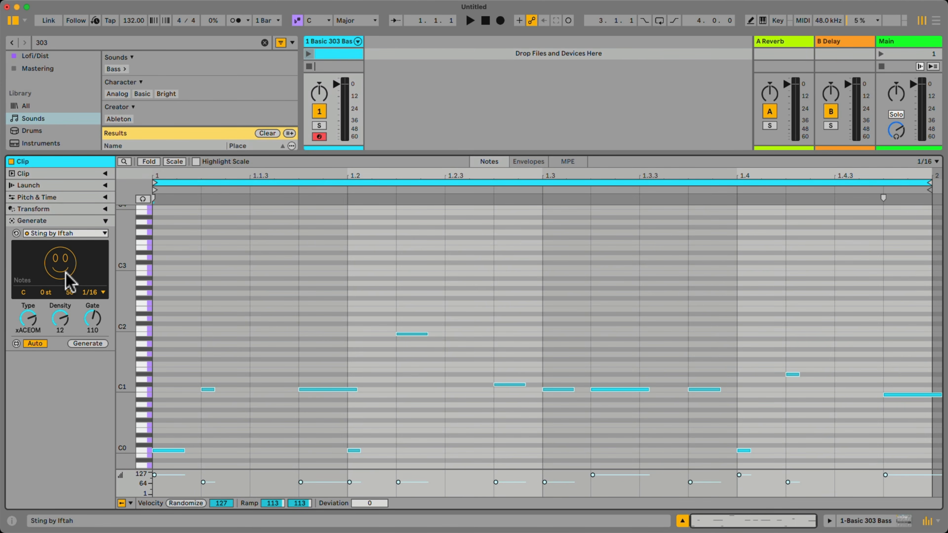
left_click(66, 274)
left_click(66, 274)
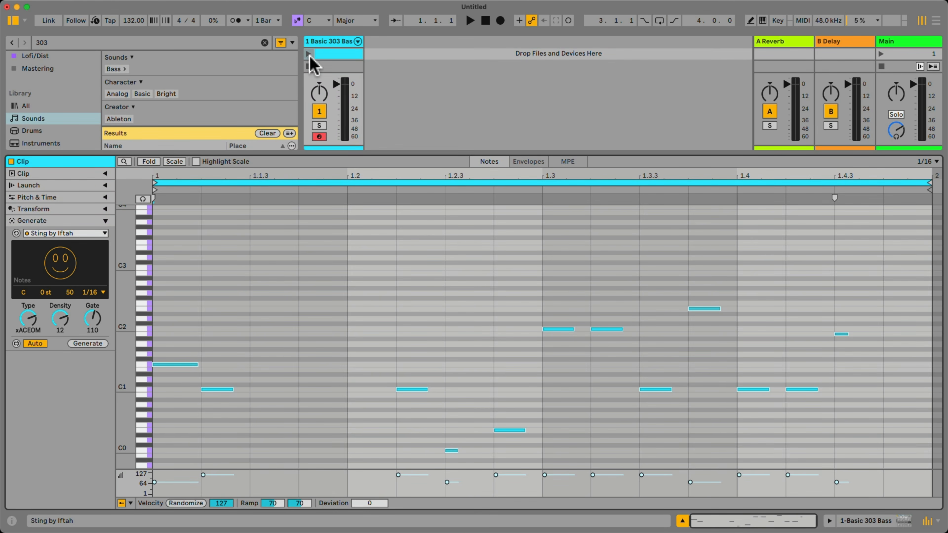
left_click(308, 54)
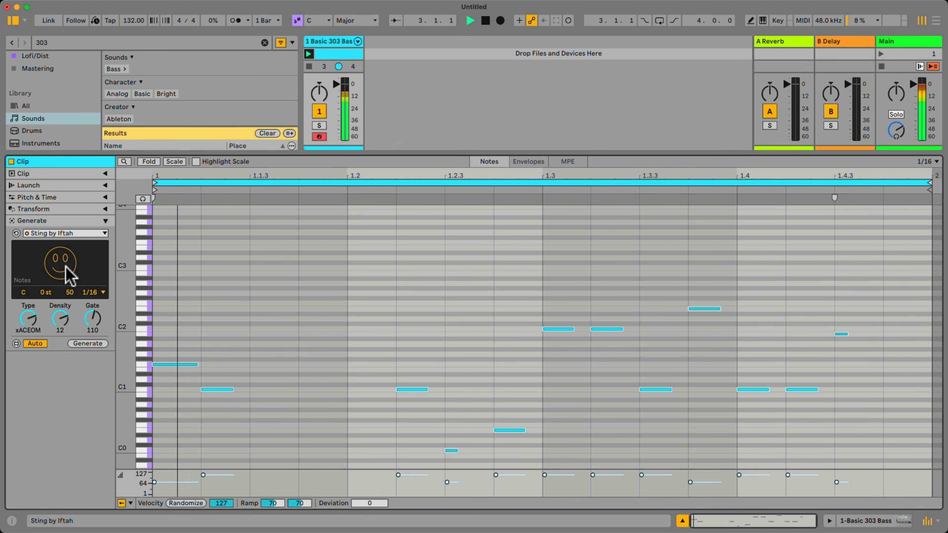
left_click(60, 275)
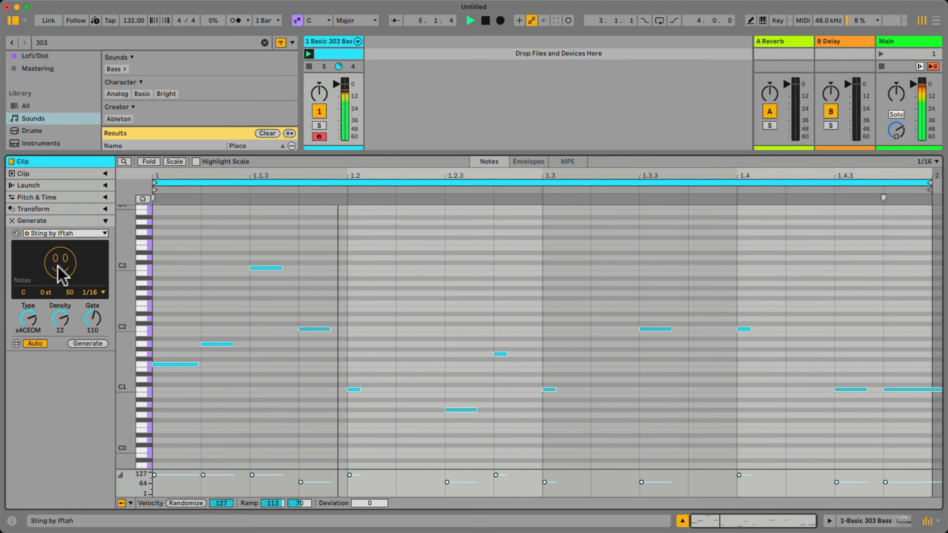
left_click(60, 274)
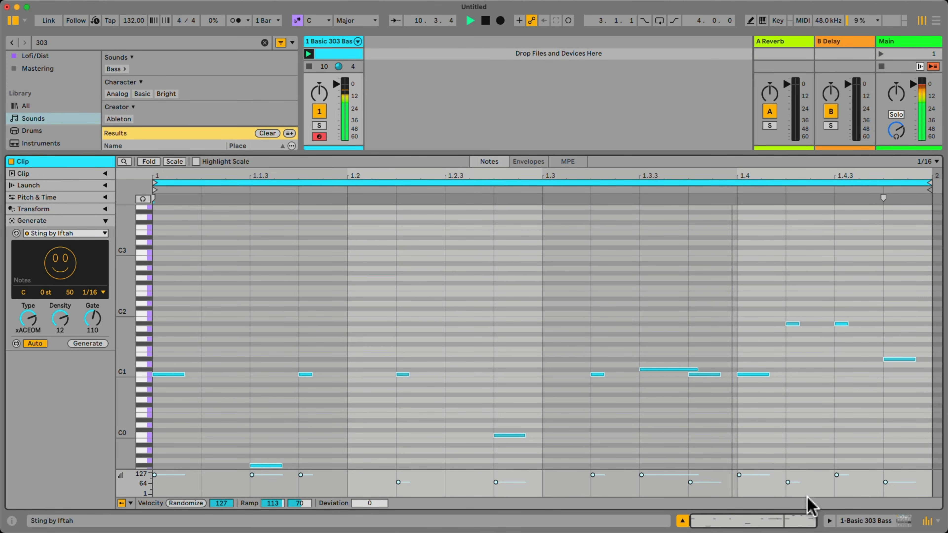
Set the Basic 303 Bass macros to Filter Cutoff 22.3 Hz, Time -26 %, Drive 96 and Sub Gain -2.6 dB.
left_click(829, 520)
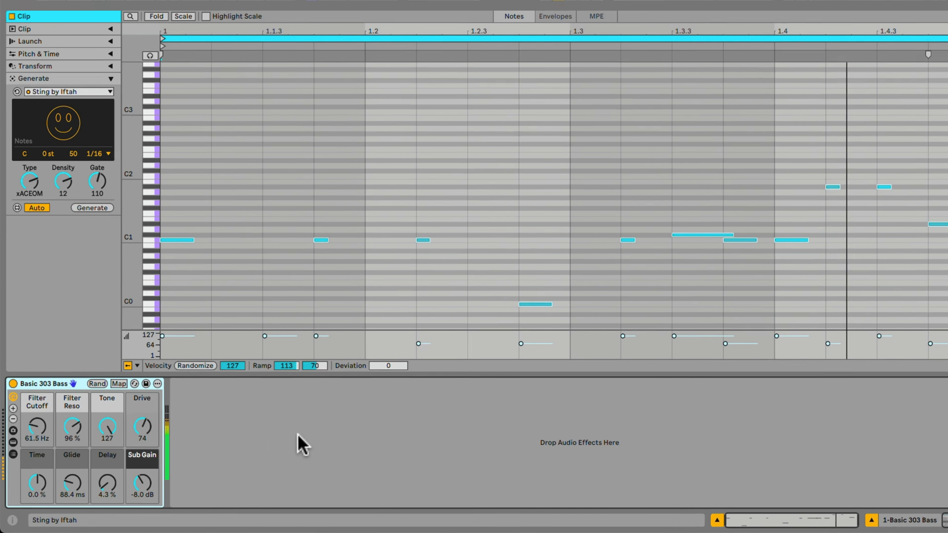
left_click_drag(37, 426, 37, 437)
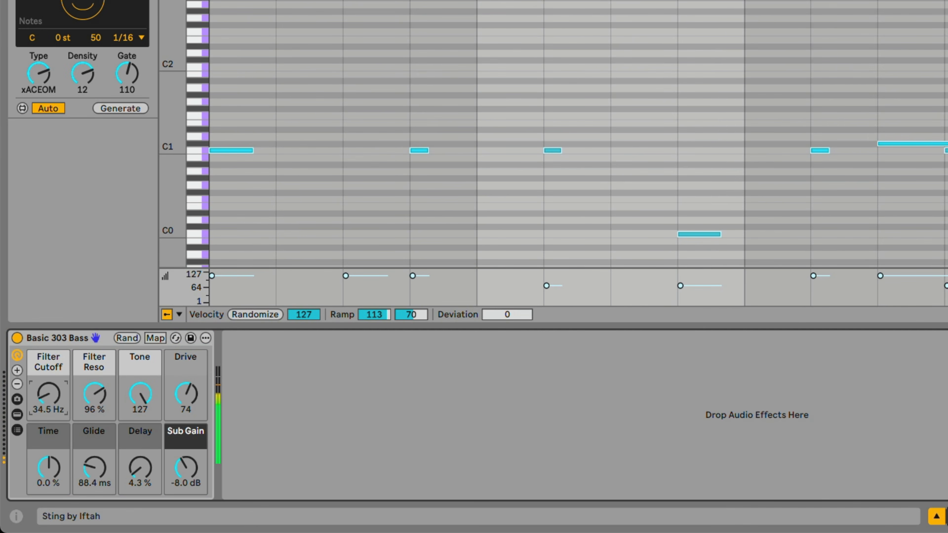
left_click_drag(48, 394, 49, 407)
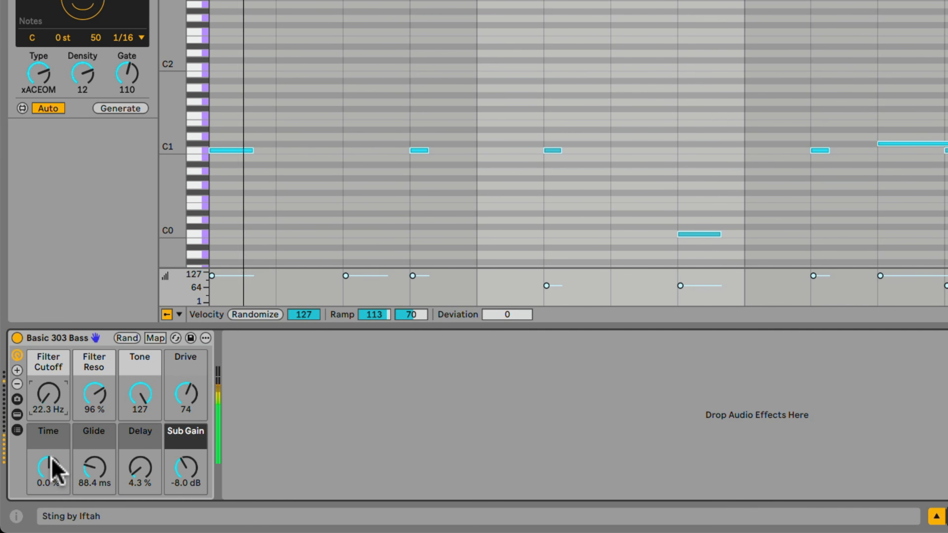
left_click_drag(53, 469, 52, 482)
left_click_drag(186, 396, 186, 410)
left_click_drag(187, 470, 186, 454)
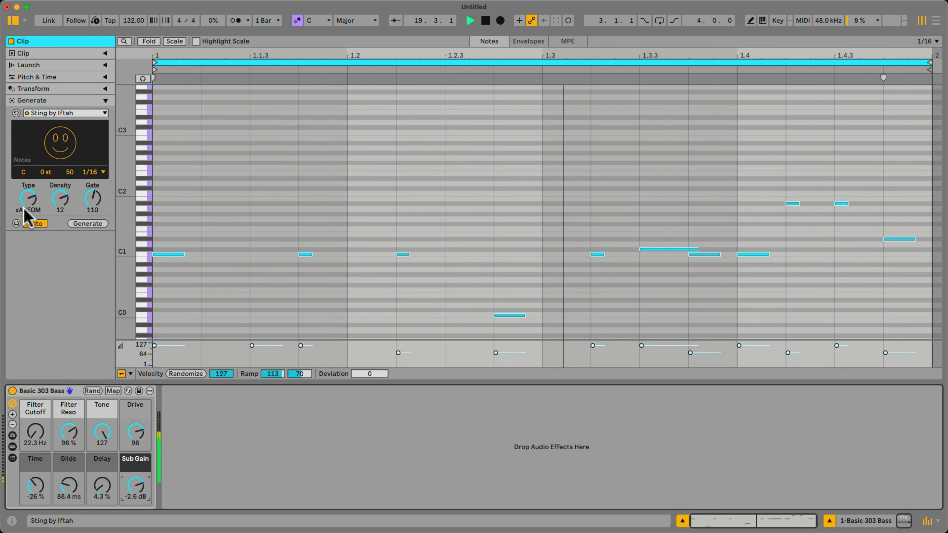
Try the Sting generator's random Type on the playing clip and raise it again to another pattern type.
left_click(30, 201)
left_click_drag(30, 200, 30, 255)
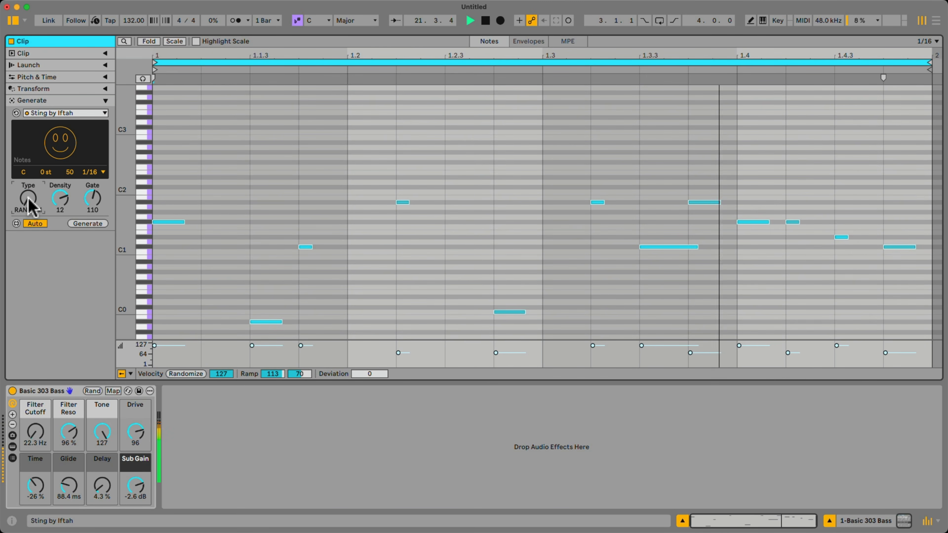
left_click_drag(30, 205, 30, 182)
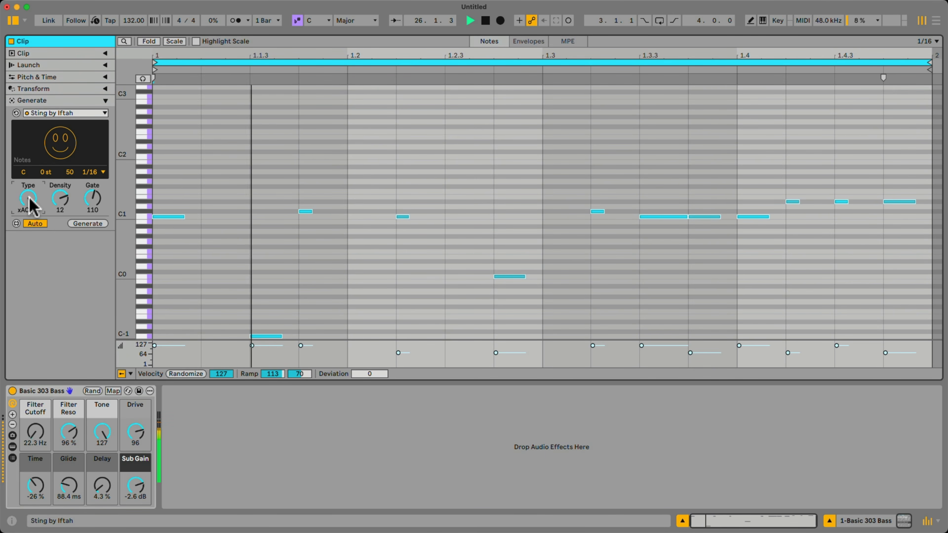
Try a sparser Sting pattern with Density 8, then settle on Density 13 and raise the Gate to 200.
left_click_drag(61, 202, 61, 209)
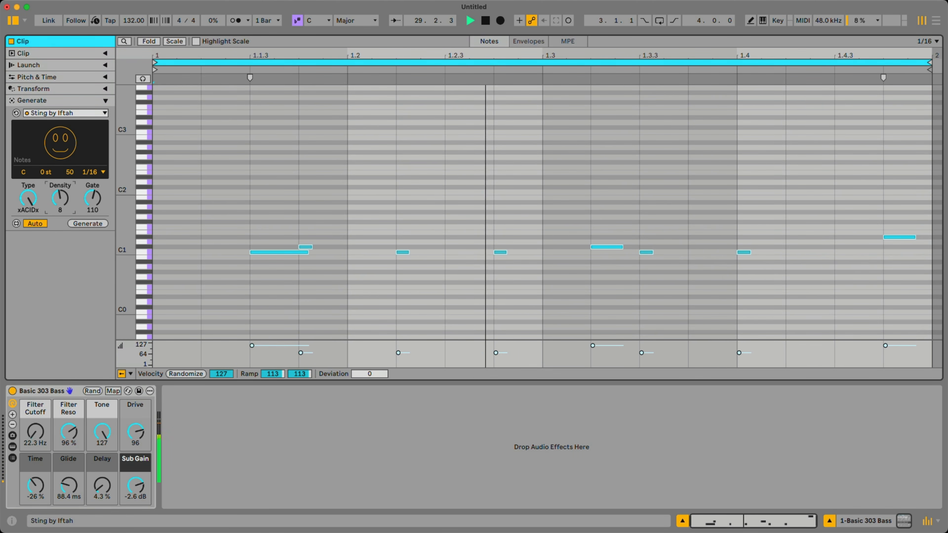
left_click_drag(61, 209, 61, 204)
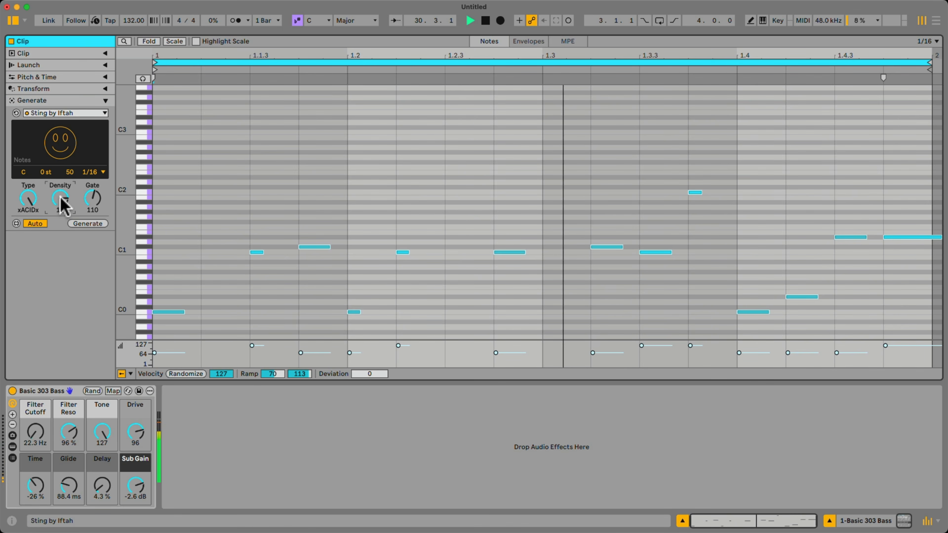
left_click(89, 200)
left_click_drag(90, 207, 91, 182)
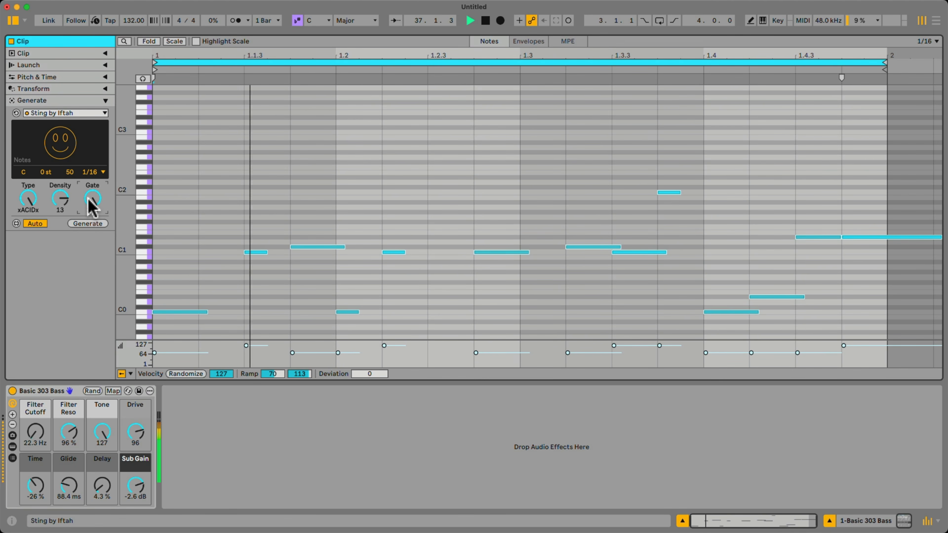
Duplicate the bass clip's loop to two bars and invert the pitches of the notes in its last beat.
left_click(105, 53)
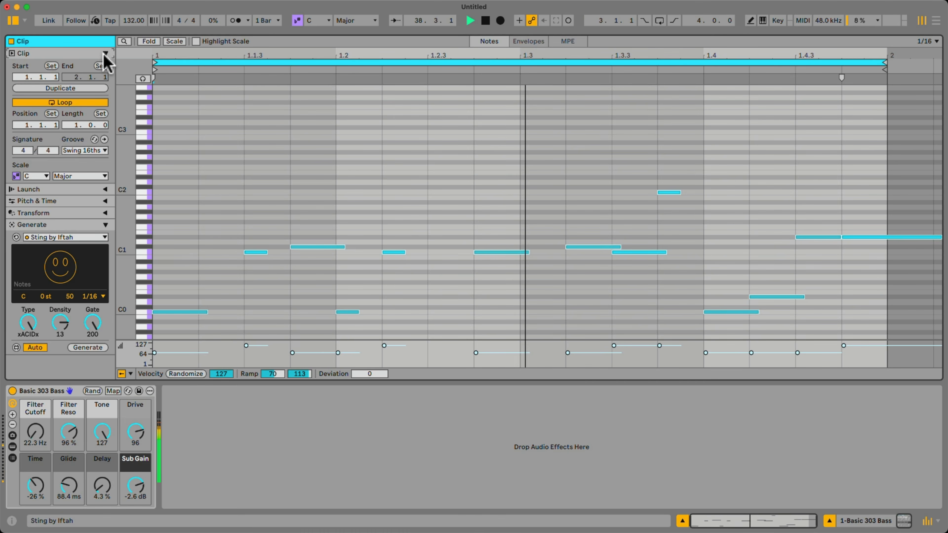
left_click(68, 88)
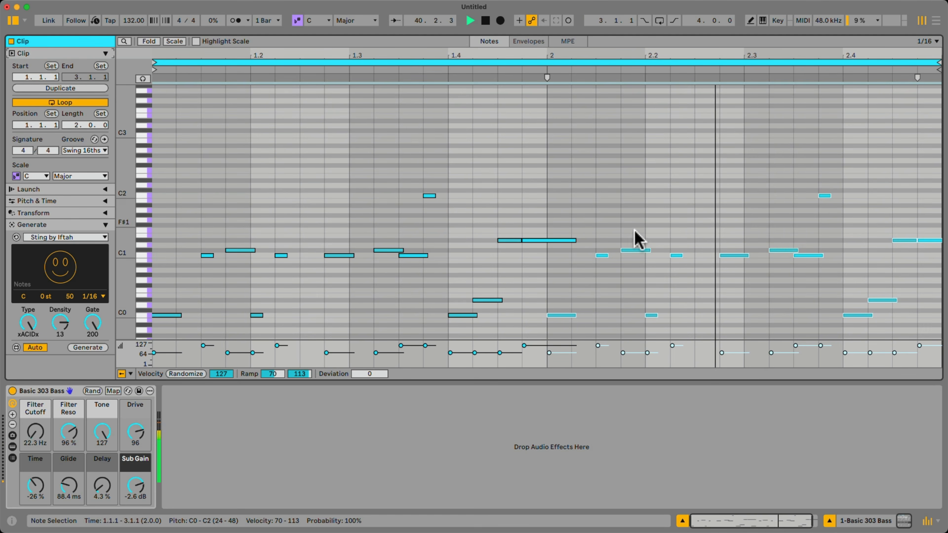
left_click(819, 238)
left_click_drag(857, 235, 928, 331)
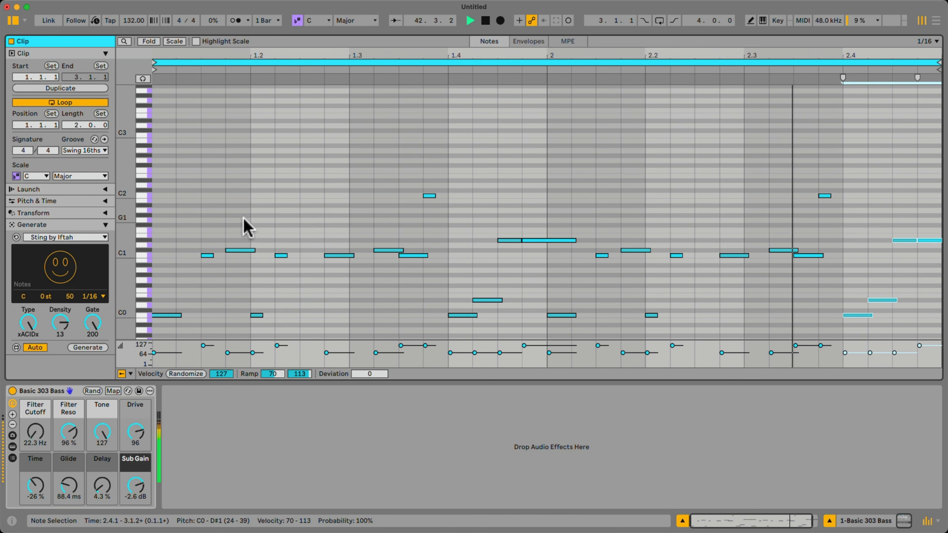
left_click(104, 201)
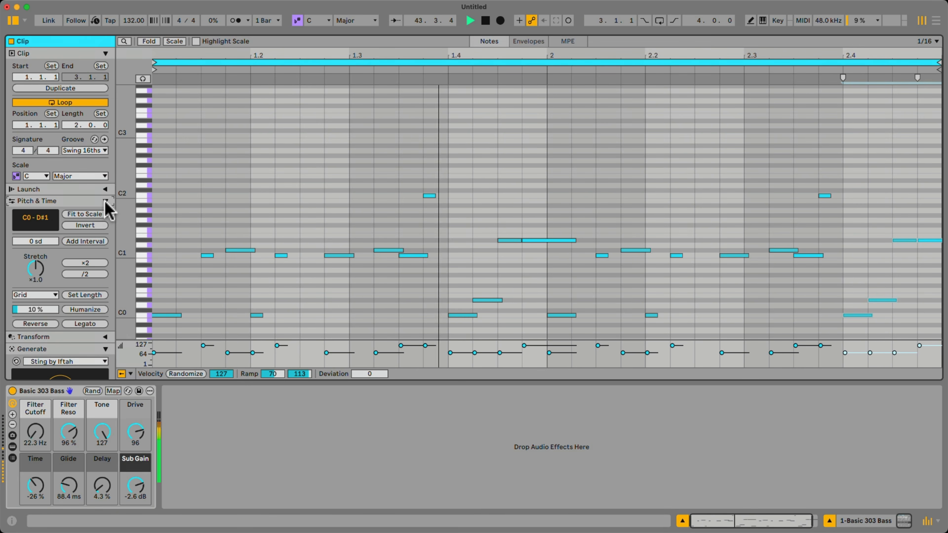
left_click(90, 225)
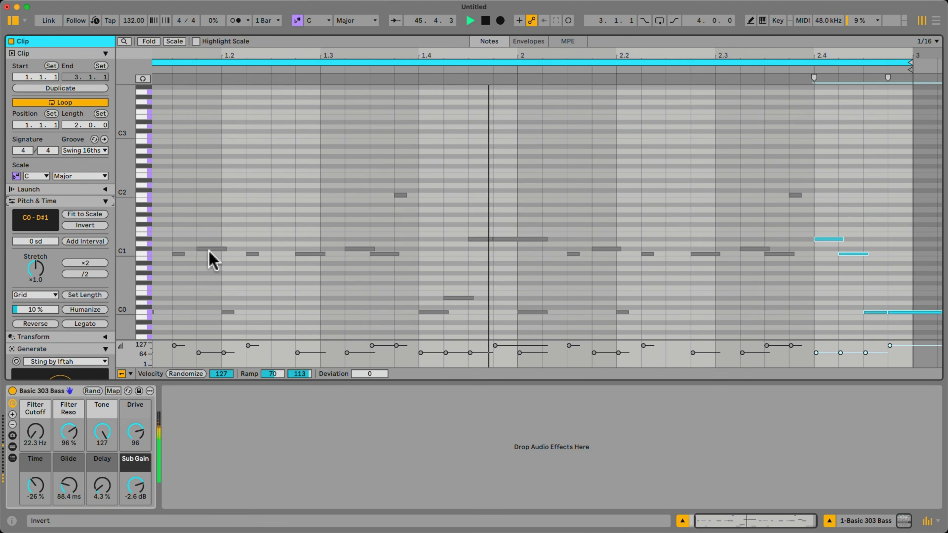
Set the bass Filter Cutoff to 20.0 Hz and add Roar's Diode Treatment preset after the Basic 303 Bass.
mouse_move(36, 432)
left_mouse_down()
mouse_move(35, 410)
mouse_move(35, 420)
left_mouse_up()
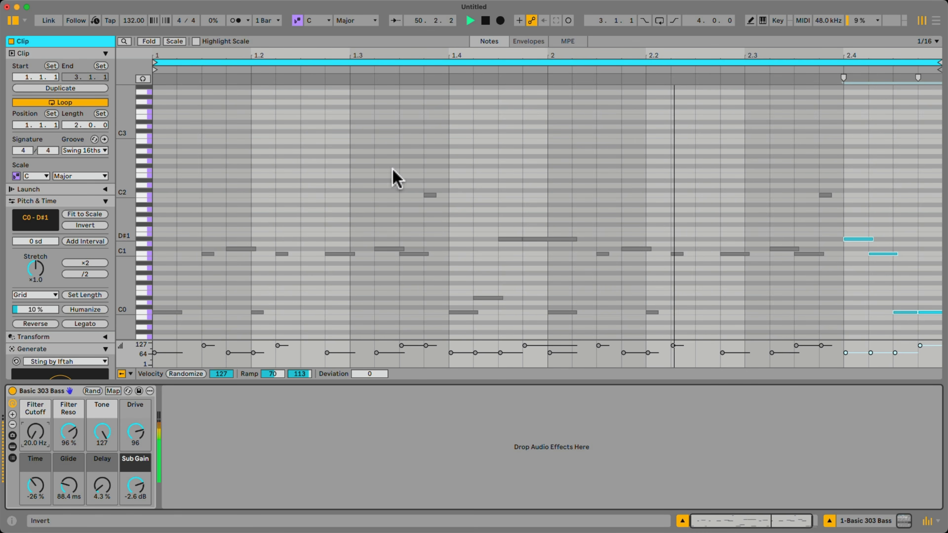
left_click_drag(423, 30, 412, 228)
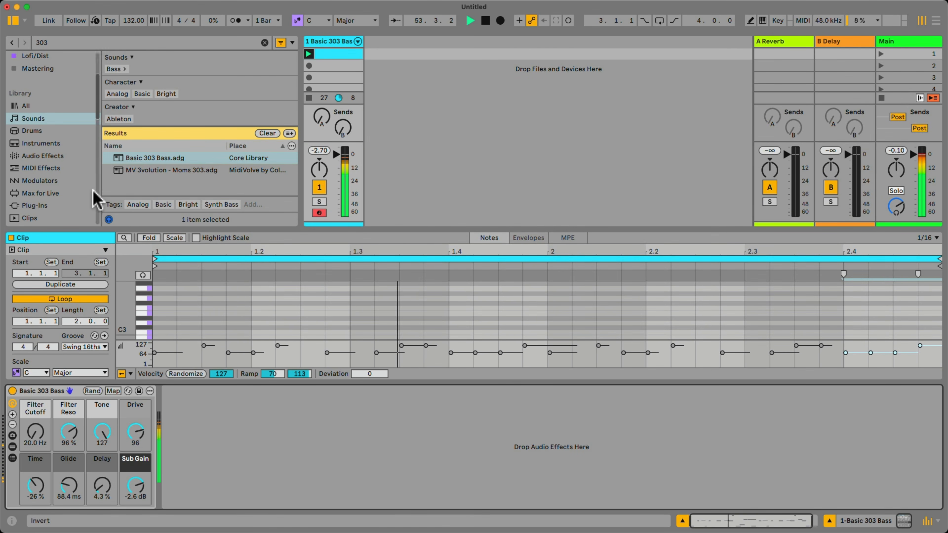
left_click(61, 157)
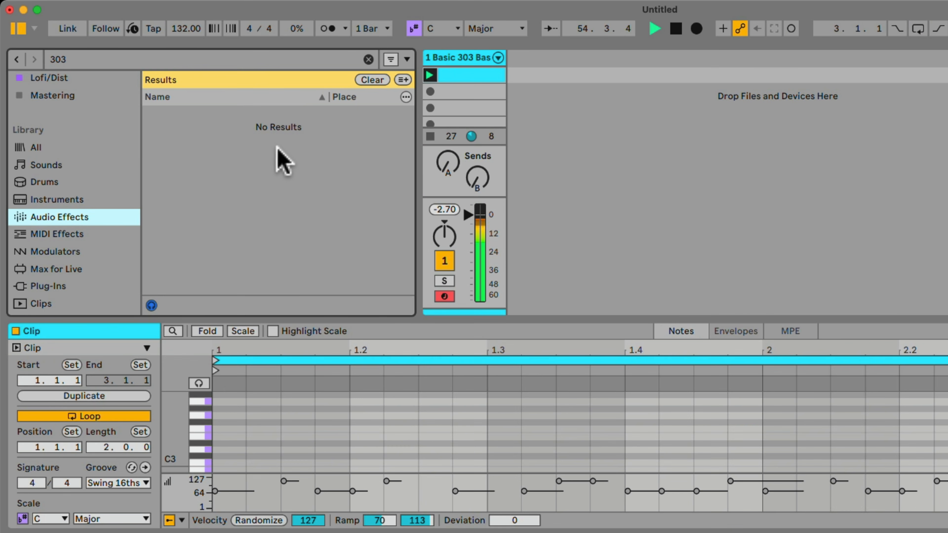
left_click(374, 80)
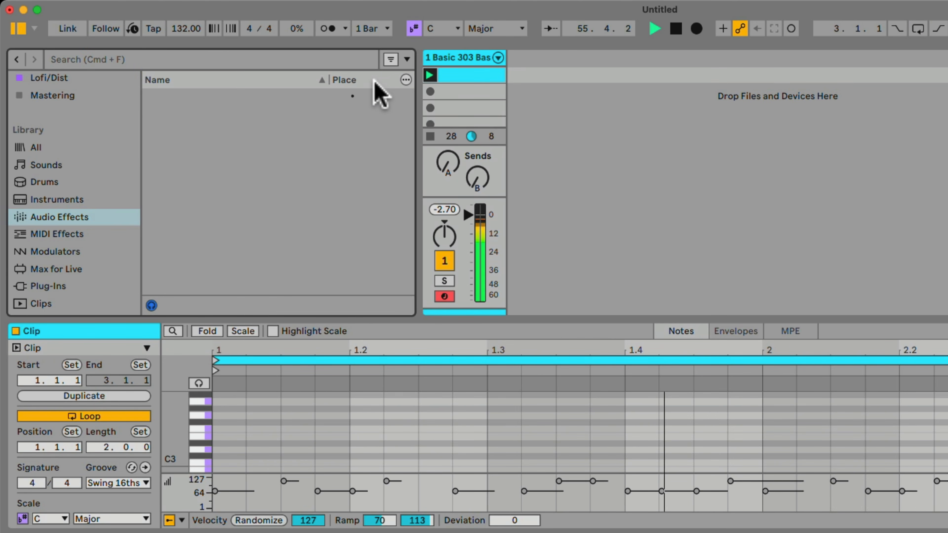
scroll(312, 154, "down", 20)
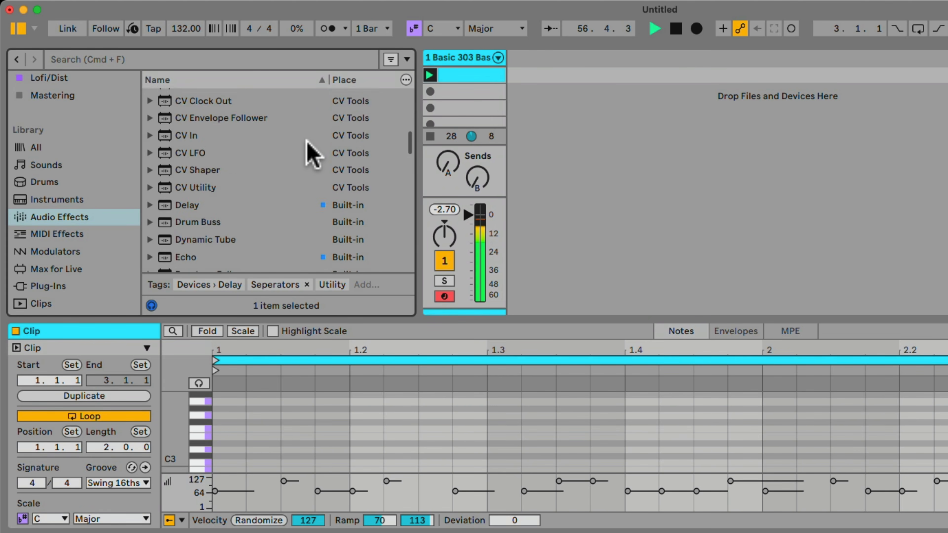
scroll(312, 153, "down", 9)
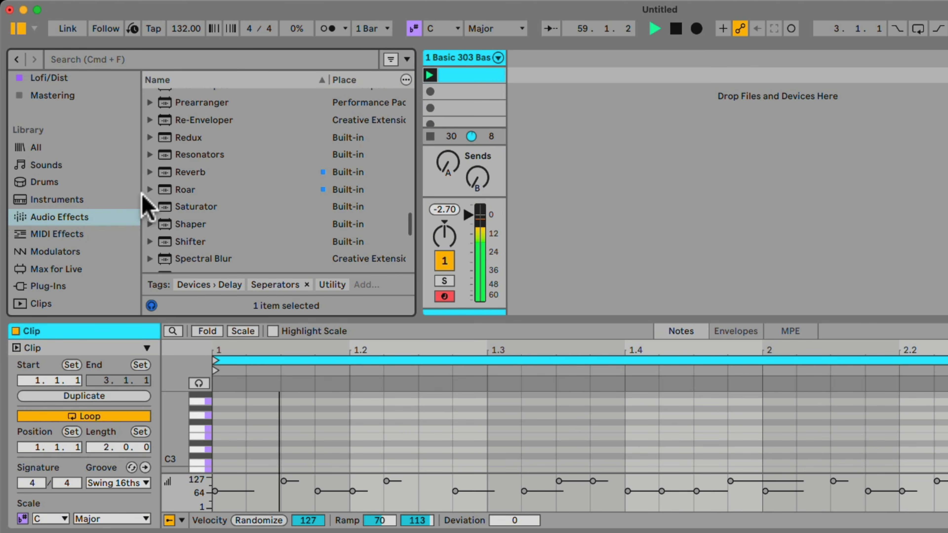
left_click(148, 187)
scroll(261, 209, "down", 10)
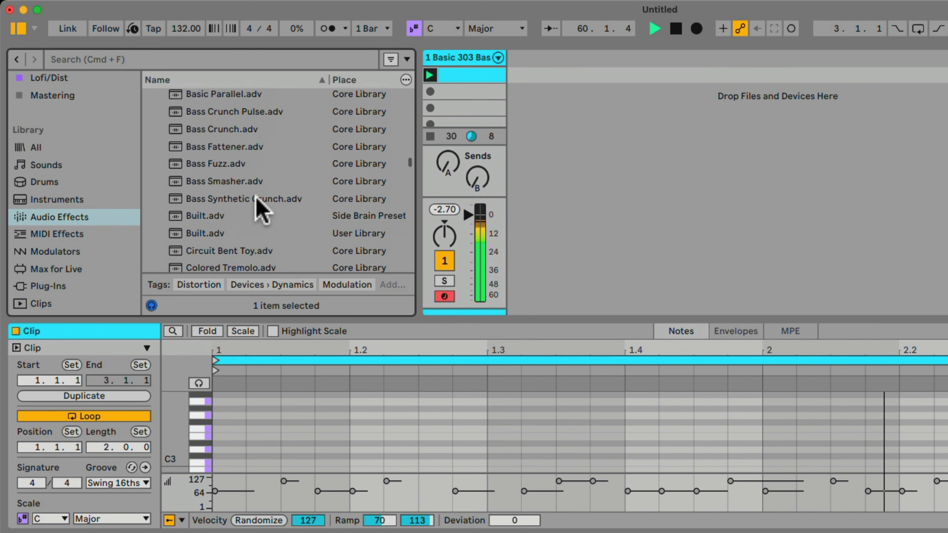
left_click(205, 157)
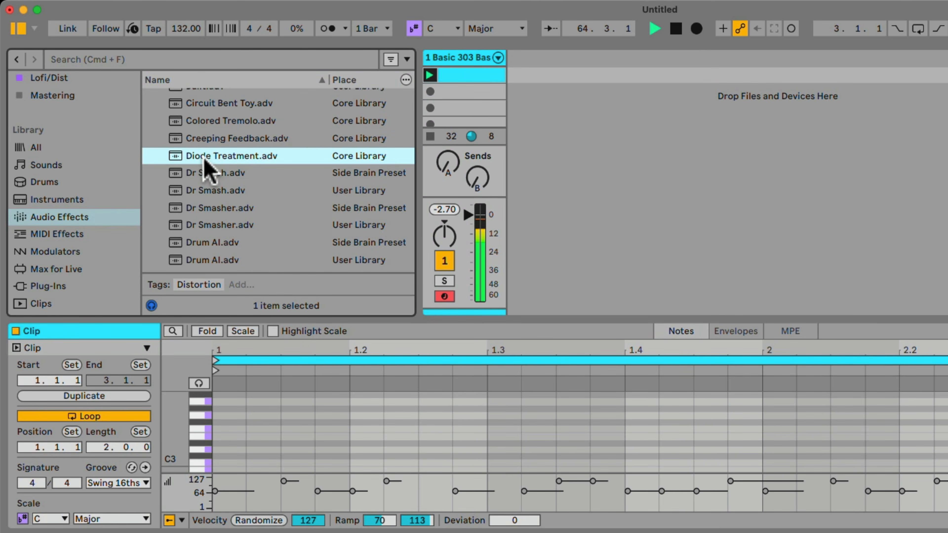
left_click_drag(205, 165, 259, 412)
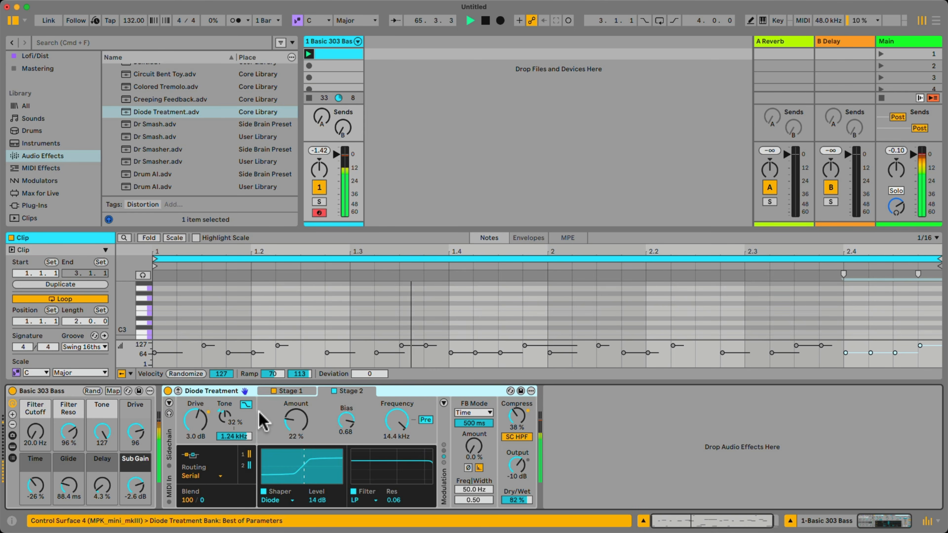
Set the Basic 303 Bass macros to Filter Cutoff 21.5 Hz and Delay 20 %.
mouse_move(34, 433)
left_mouse_down()
mouse_move(34, 418)
mouse_move(35, 433)
left_mouse_up()
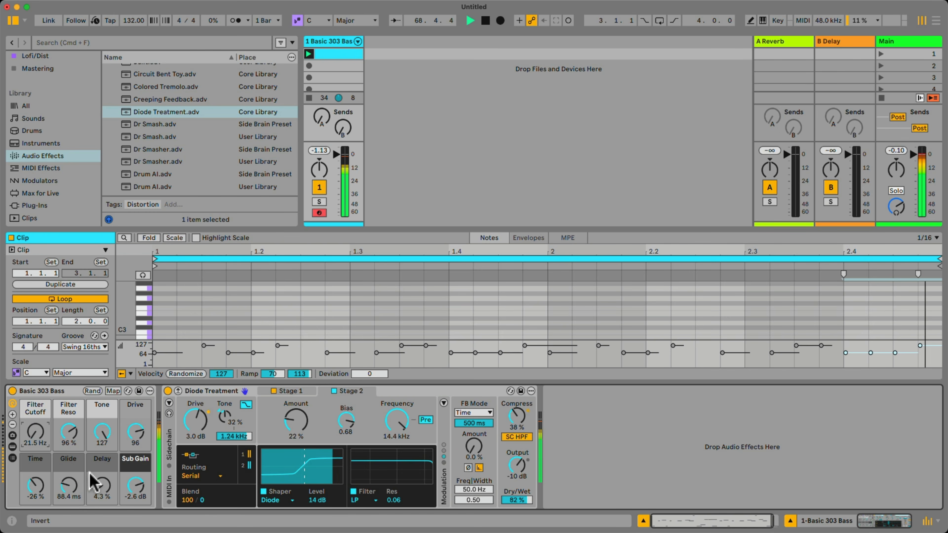
left_click_drag(100, 486, 100, 485)
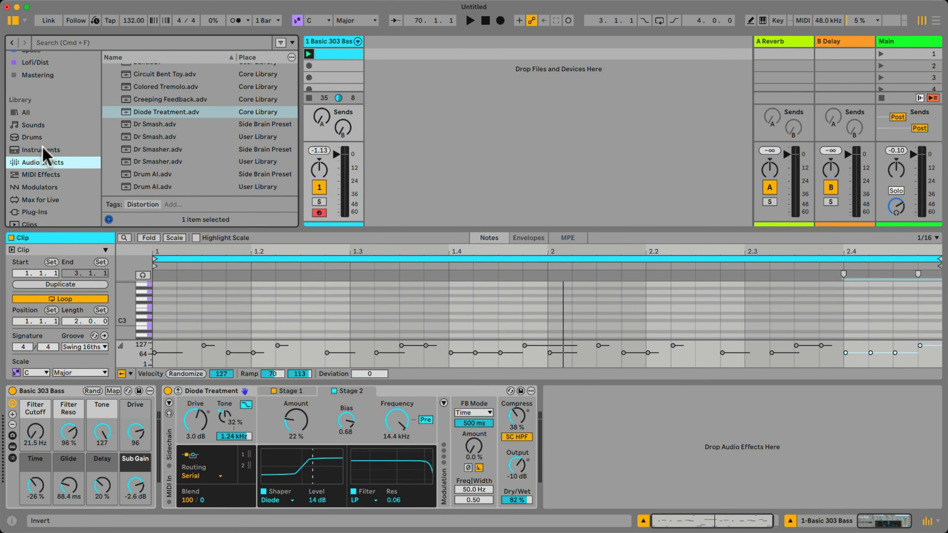
Browse the library's clips and filter them to the Breakbeat genre.
scroll(43, 151, "down", 3)
left_click(45, 172)
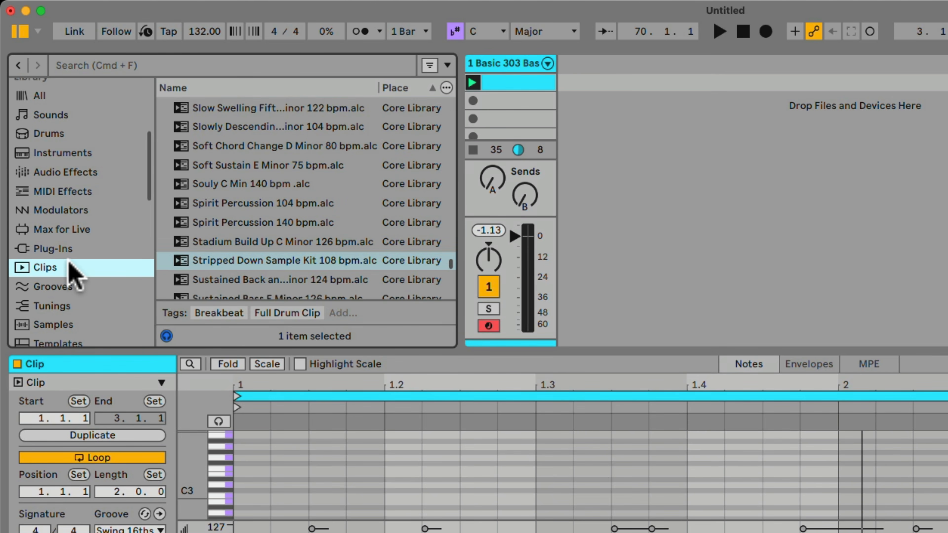
left_click(430, 66)
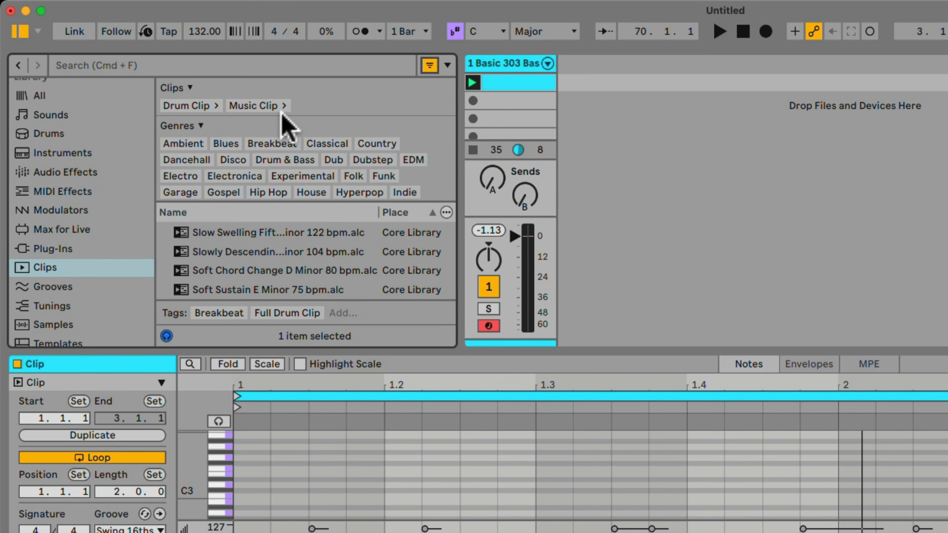
left_click(268, 144)
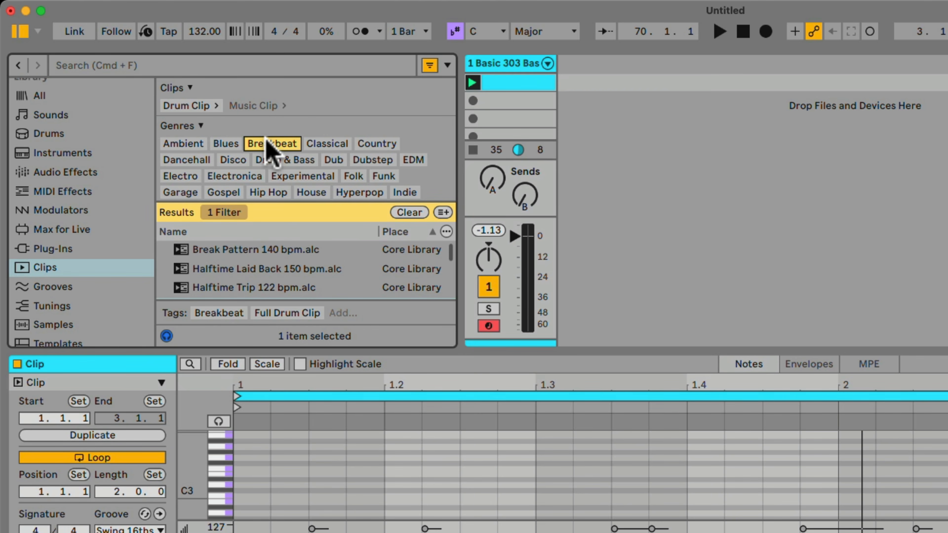
Preview the breakbeat clips and place Stripped Down Sample Kit 108 bpm in the first slot of a new track.
left_click(287, 251)
key("Down")
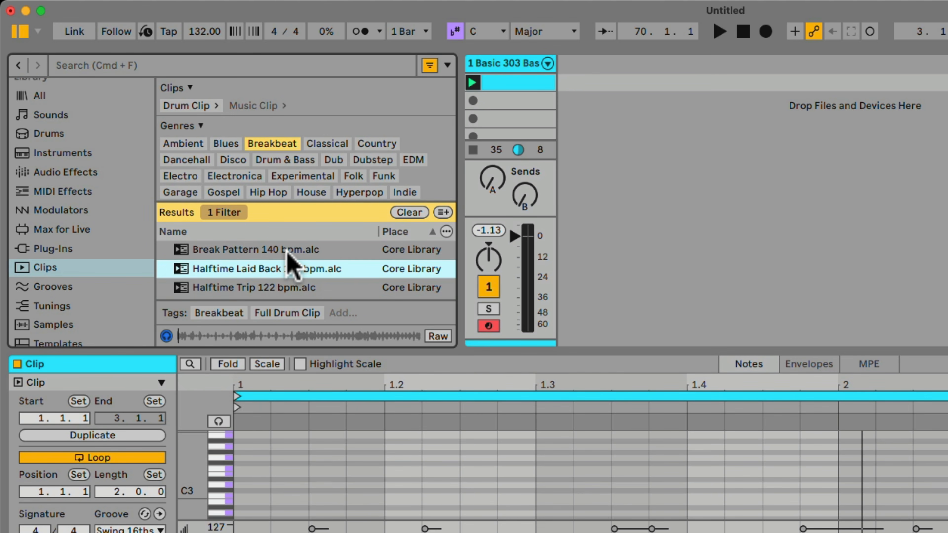
key("Down")
key("Down")
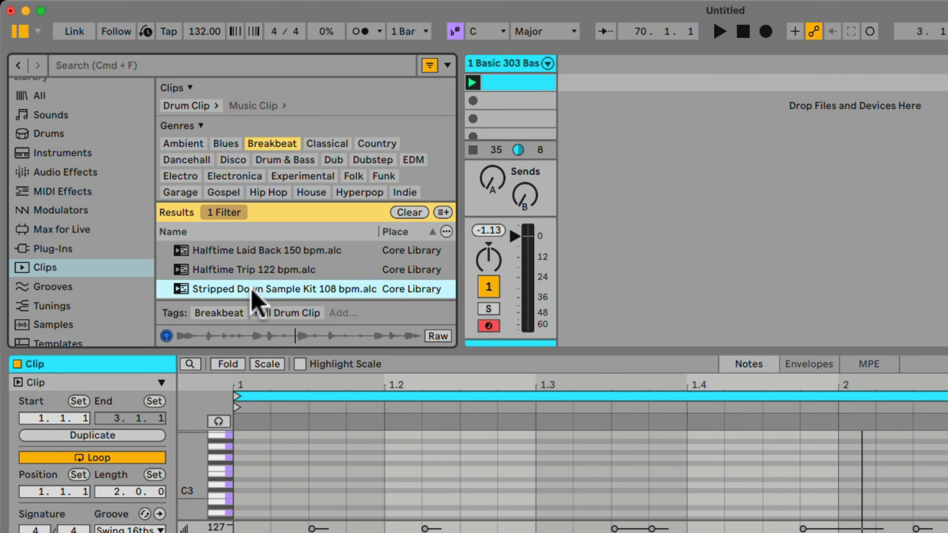
left_click_drag(239, 291, 597, 86)
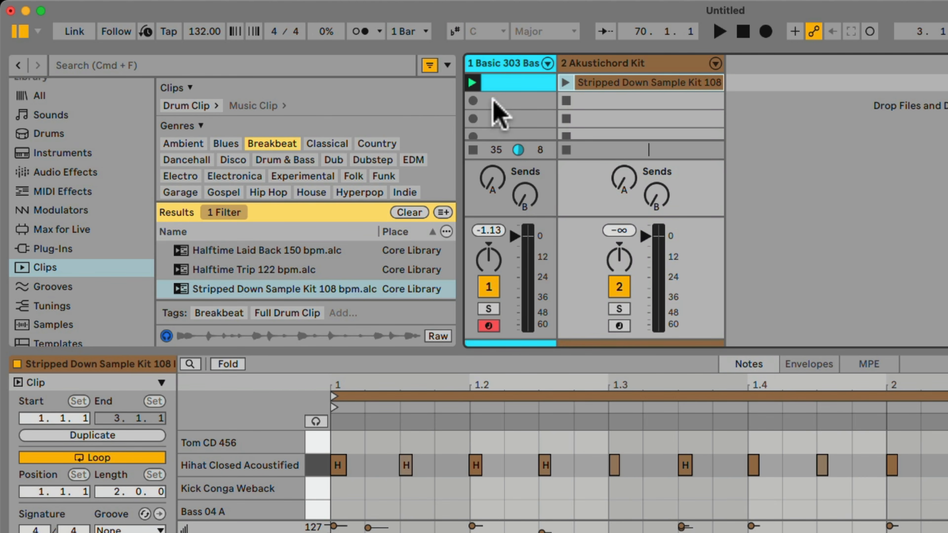
Add the Drum Buss preset Transient Shaping Enhance to the Akustichord Kit track.
left_click(84, 171)
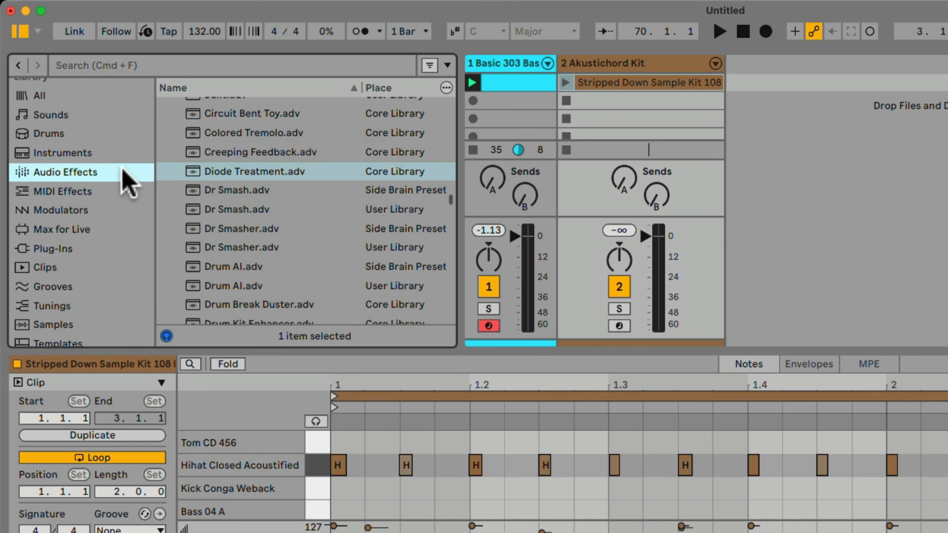
scroll(230, 201, "up", 15)
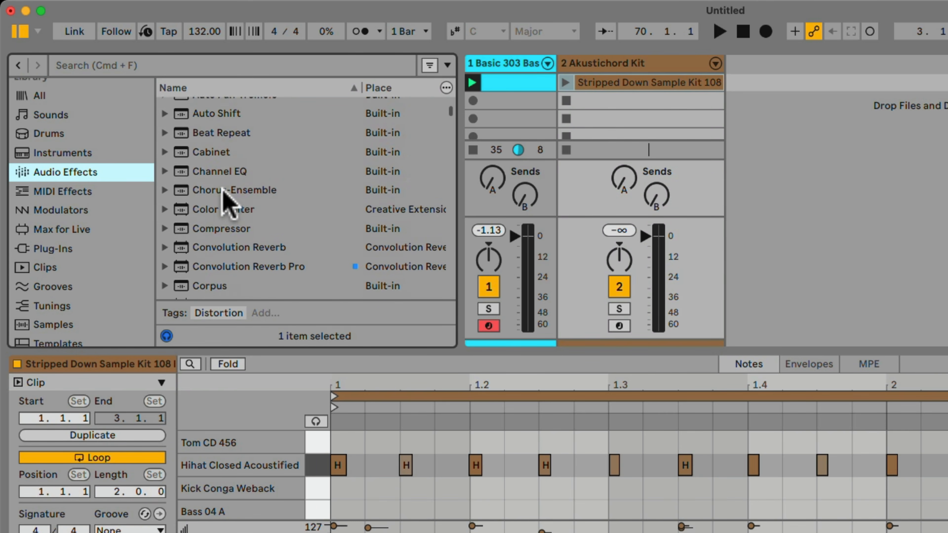
scroll(229, 202, "down", 5)
scroll(229, 202, "down", 3)
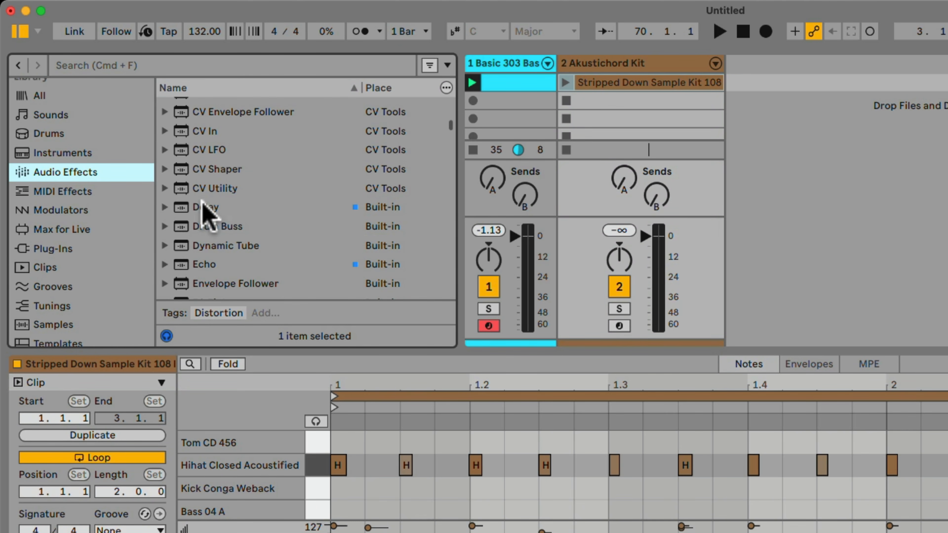
left_click(165, 224)
scroll(250, 219, "down", 5)
scroll(250, 157, "down", 5)
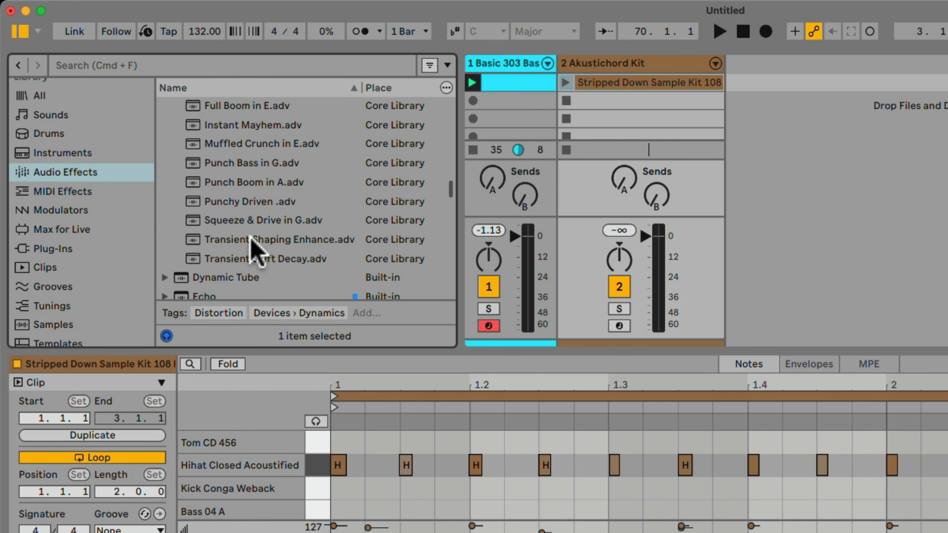
left_click_drag(249, 241, 612, 128)
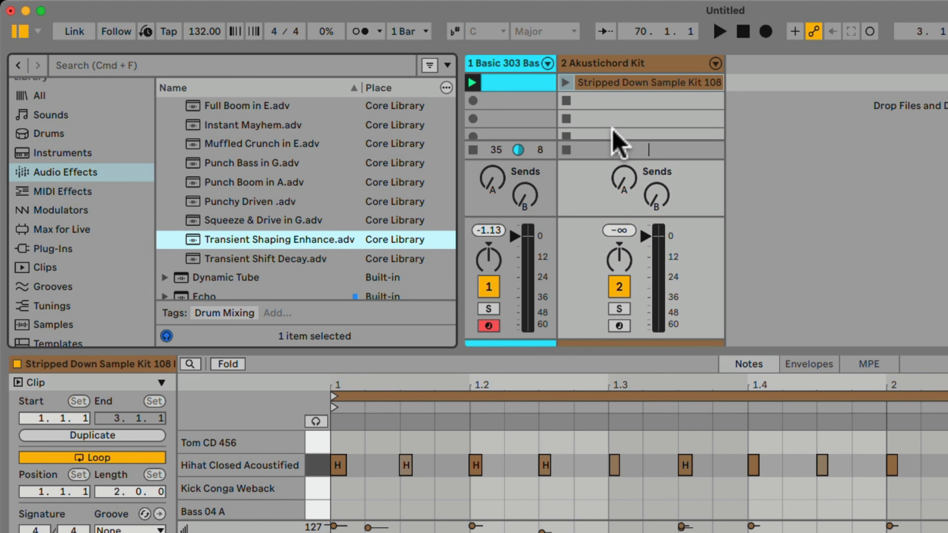
Launch the drum clip alongside the bass clip and lower the bass track's volume slightly.
left_click(565, 82)
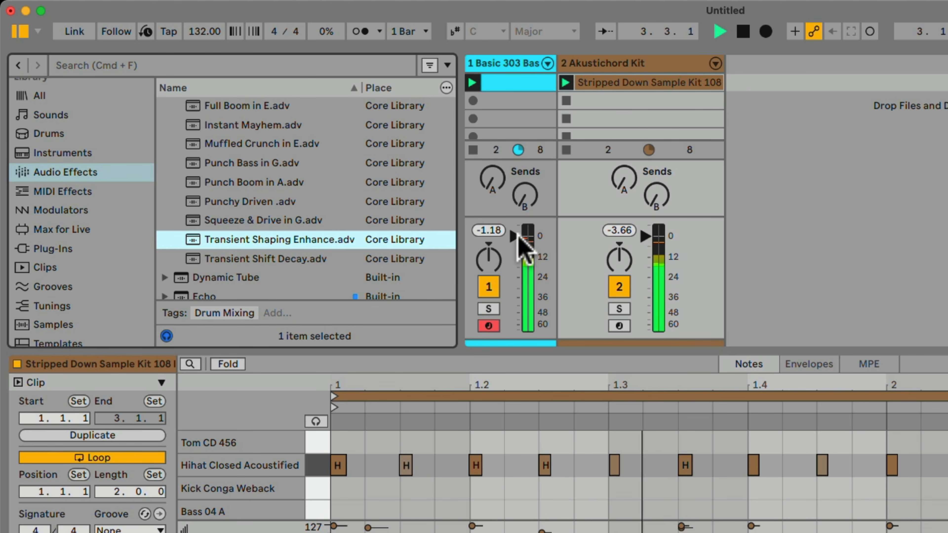
left_click(519, 241)
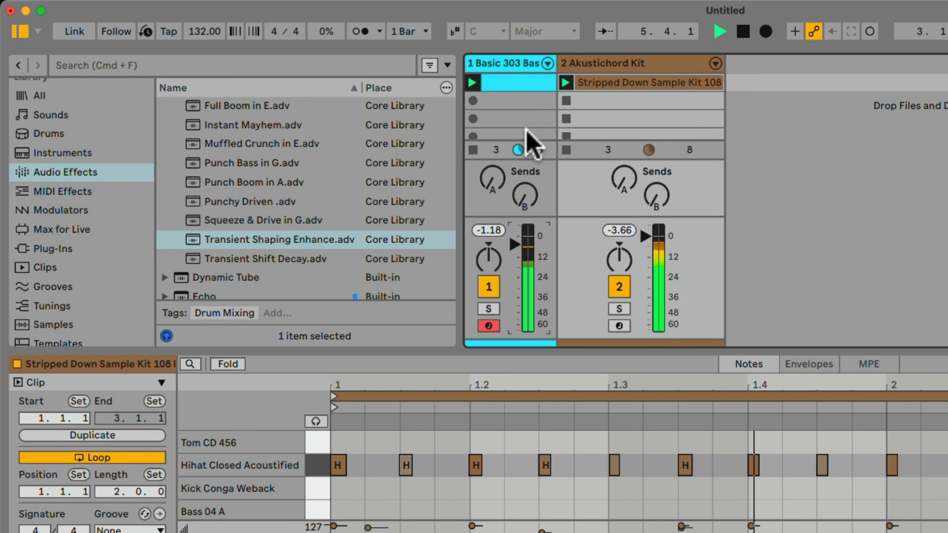
Raise the Basic 303 Bass Filter Cutoff to 61.5 Hz and bring up the Akustichord Kit track's clip and devices.
left_click(519, 84)
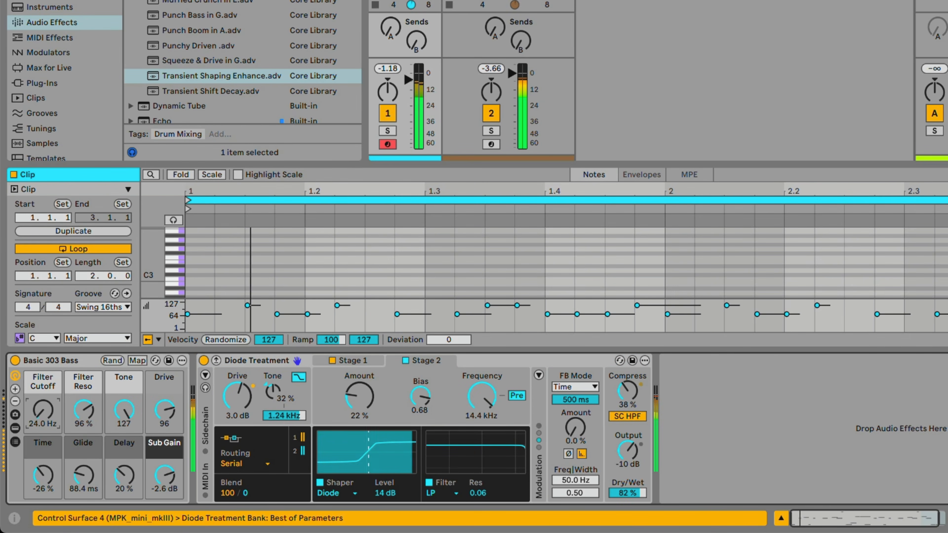
left_click_drag(43, 411, 43, 386)
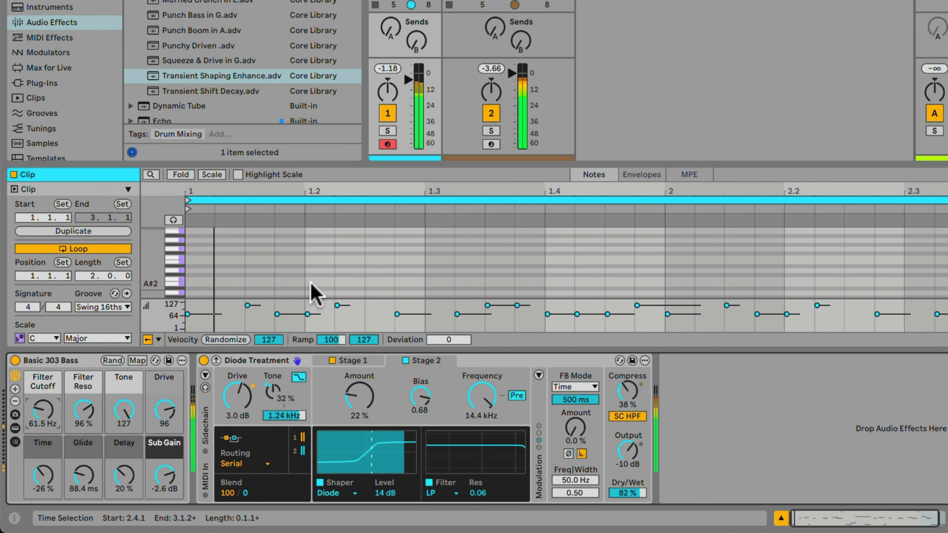
left_click(482, 0)
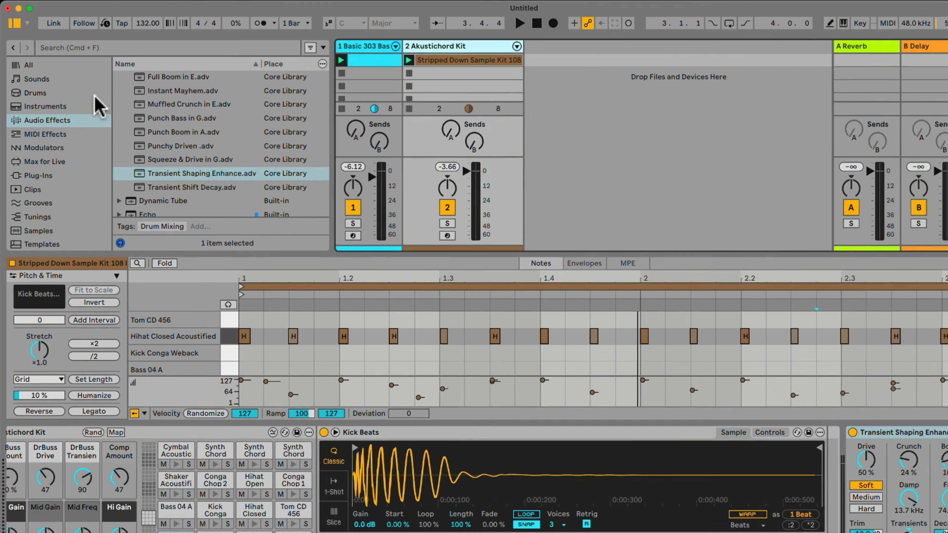
Search the drums for "tech" and add Lo-Fi Tech Kit as a new track after the Akustichord Kit.
left_click(86, 86)
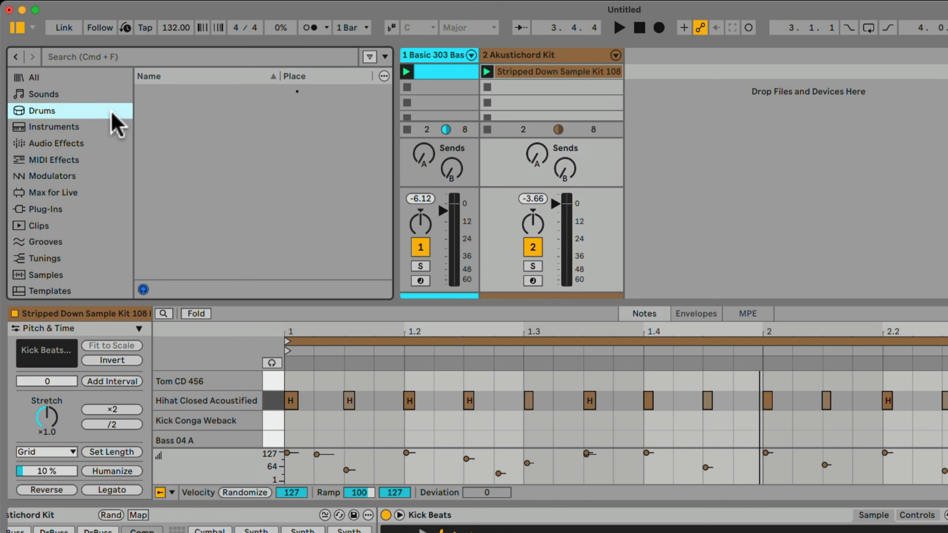
left_click(123, 58)
type("te")
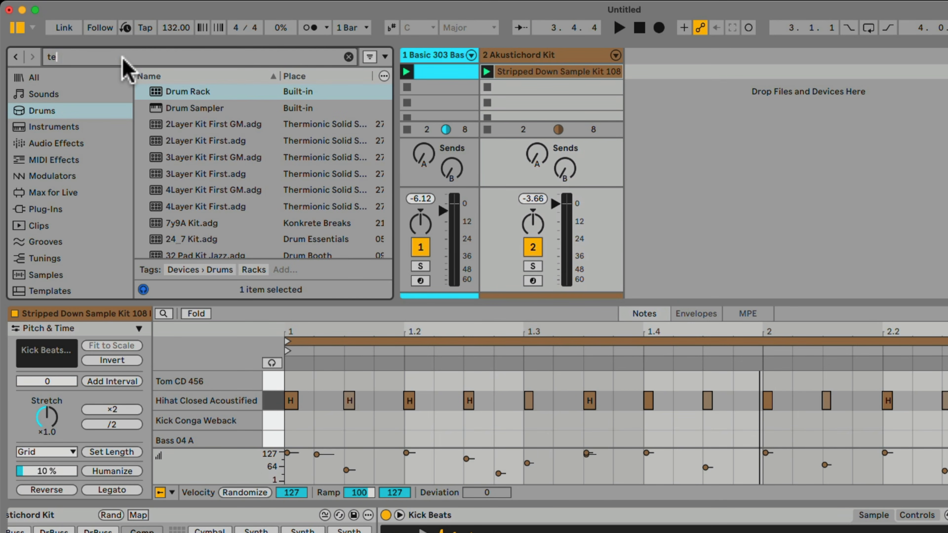
type("ch")
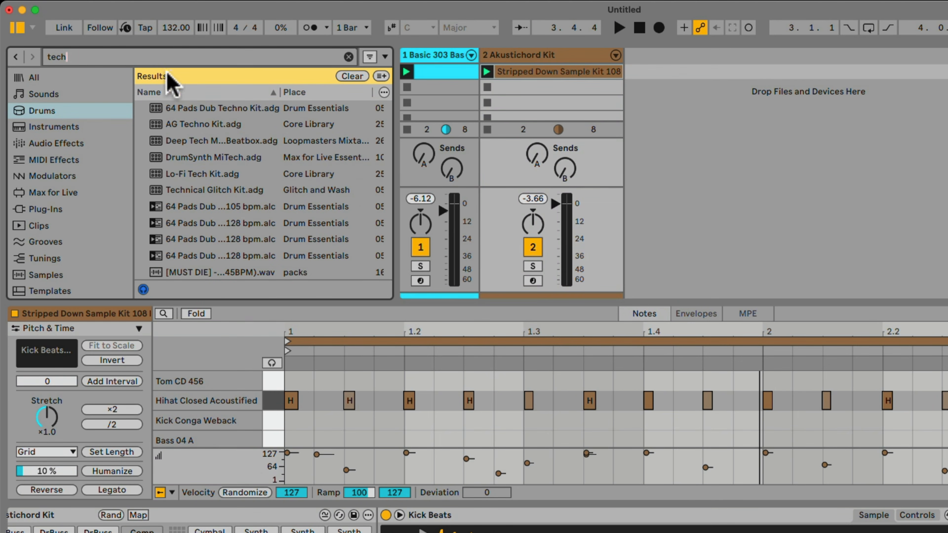
left_click_drag(199, 175, 650, 80)
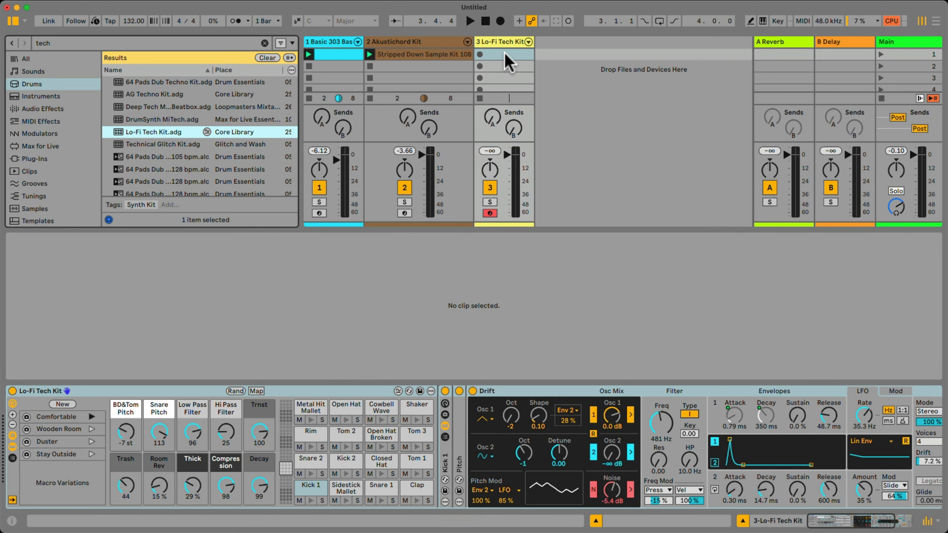
Create an empty clip in the Lo-Fi Tech Kit track's first slot and generate its notes with Patterns by Iftah.
double_click(504, 54)
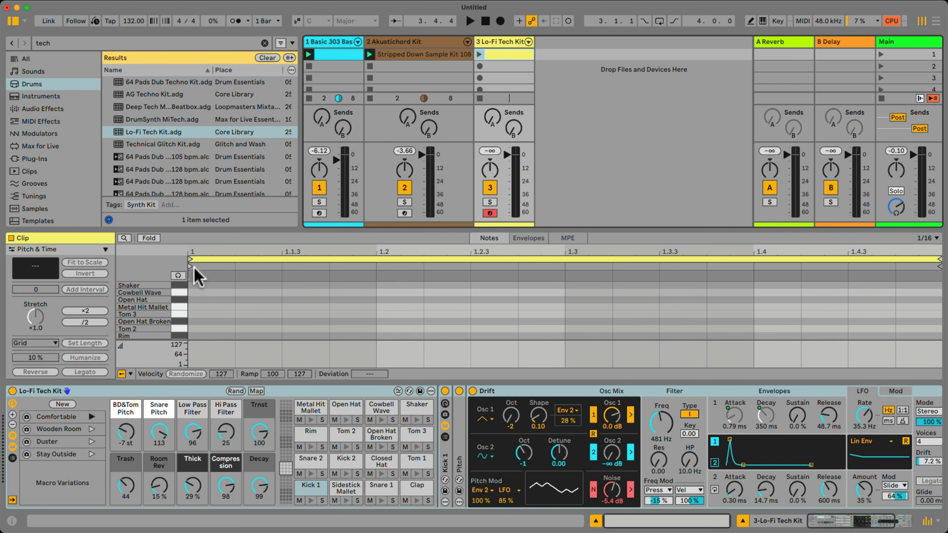
scroll(69, 283, "down", 10)
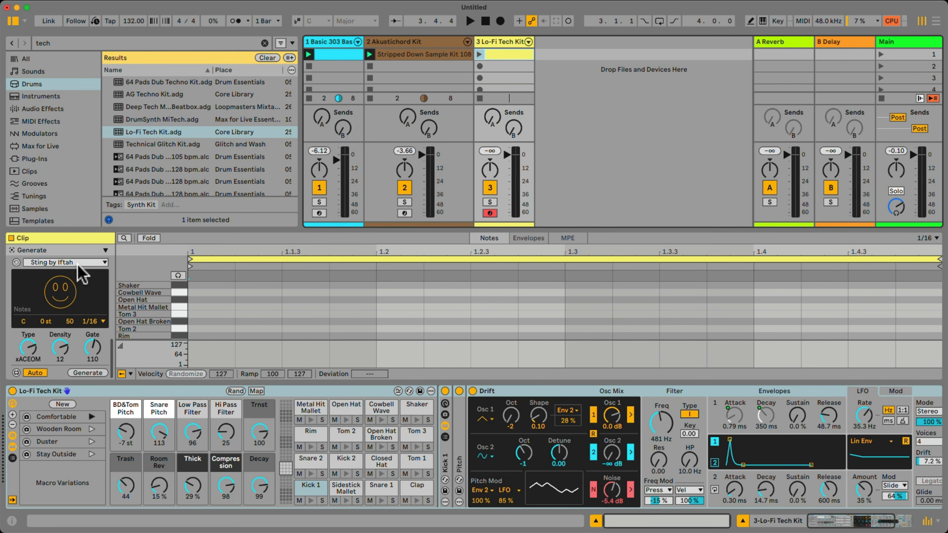
left_click(84, 262)
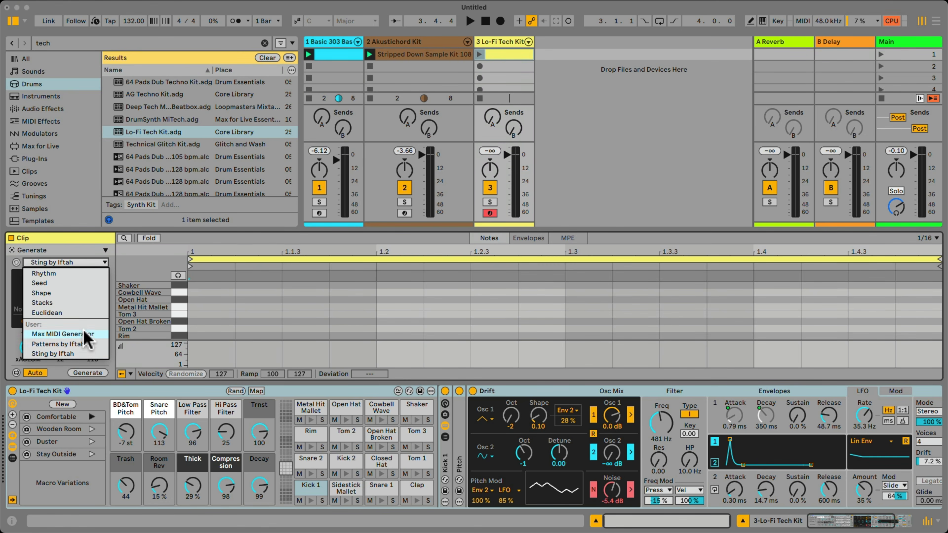
left_click(71, 344)
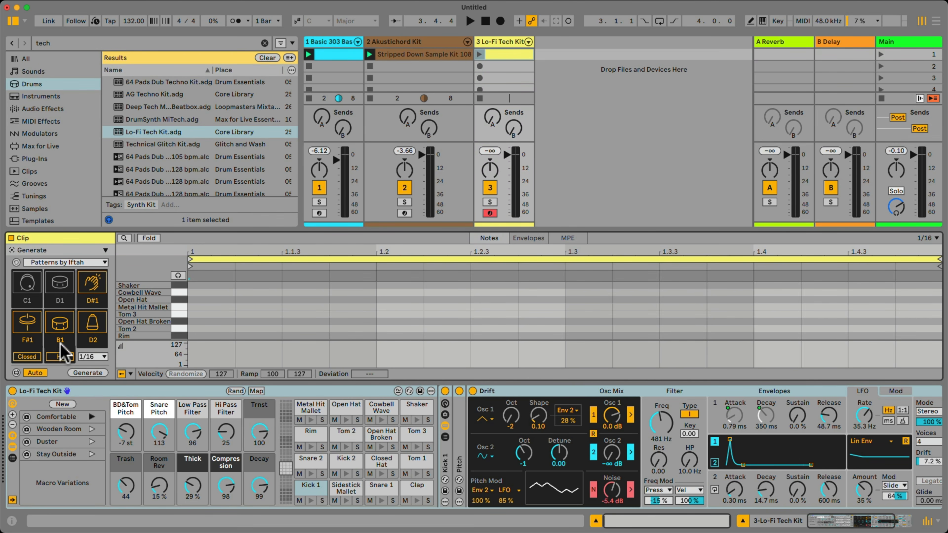
left_click(89, 372)
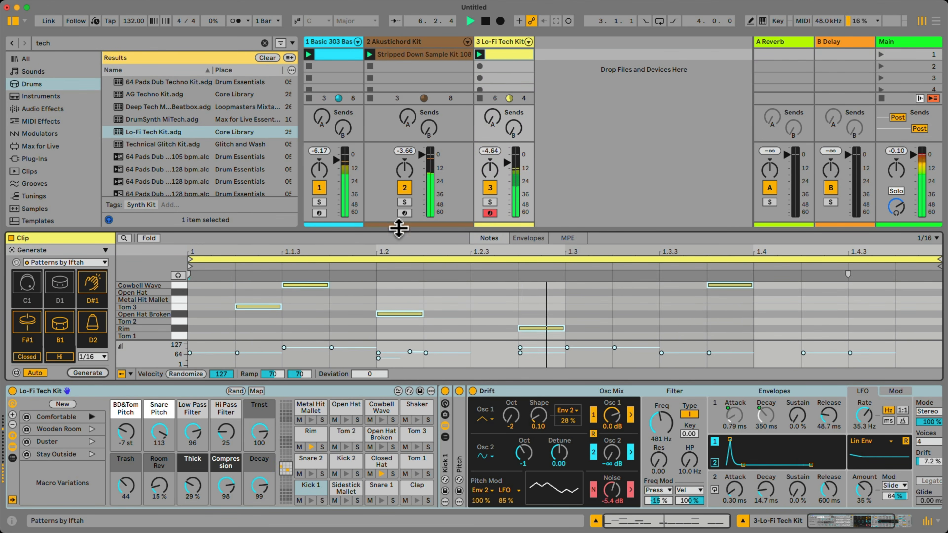
Enlarge the clip editor to show the Lo-Fi Tech Kit clip's notes and regenerate its pattern twice.
left_click_drag(398, 229, 399, 116)
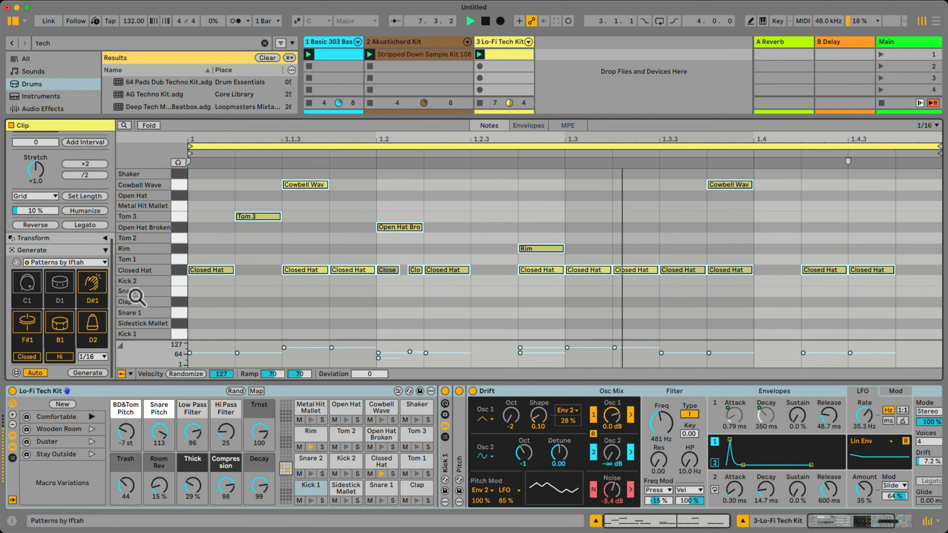
left_click(88, 372)
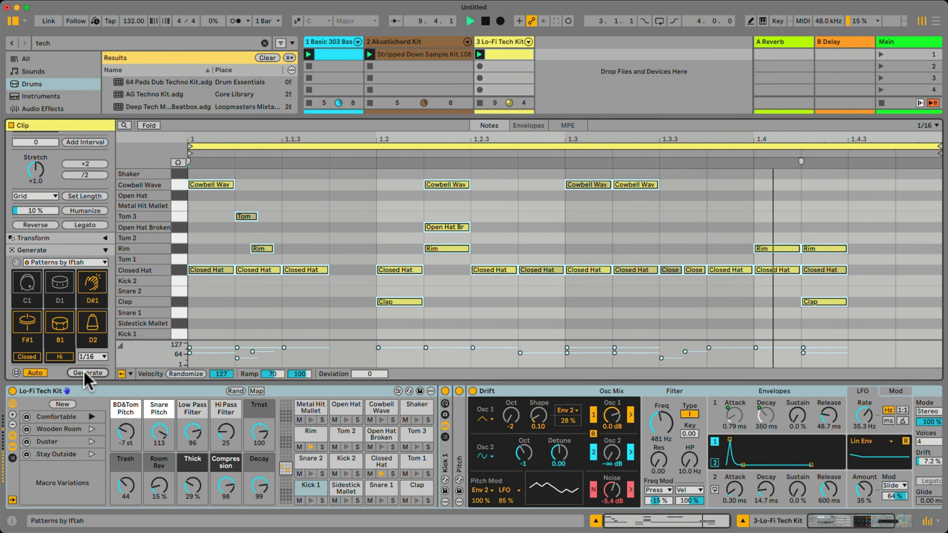
left_click(86, 373)
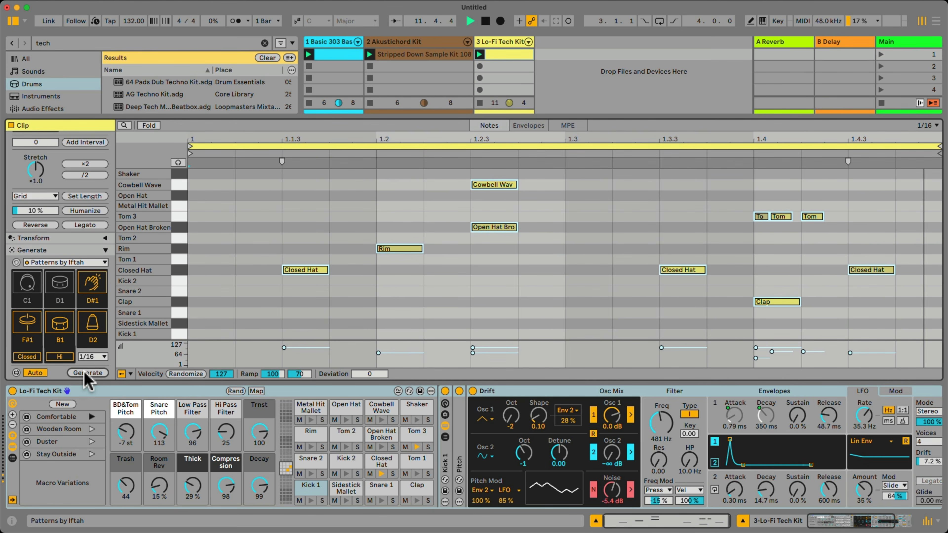
Make the clip editor slightly shorter, bring up the Basic 303 Bass clip and sweep its Filter Cutoff.
left_click_drag(398, 120, 394, 146)
left_click(342, 56)
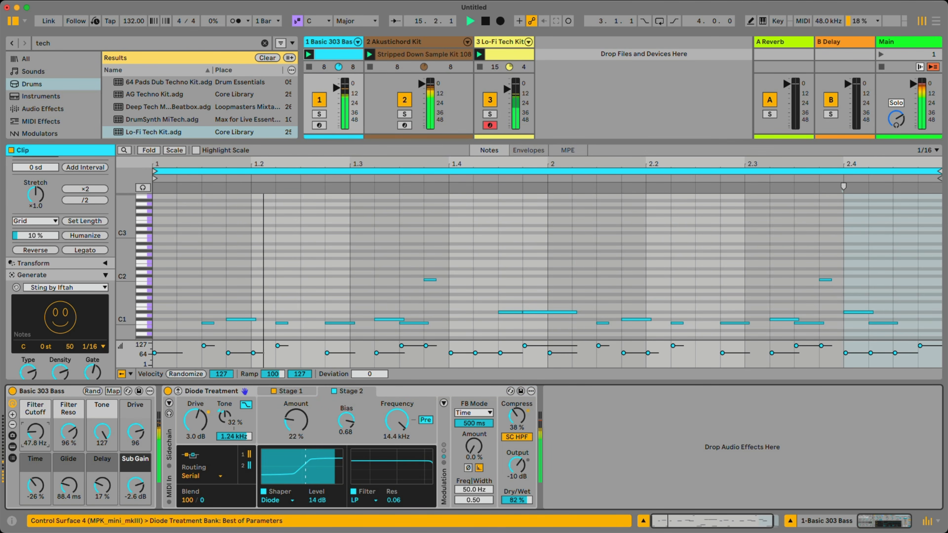
left_click_drag(36, 431, 35, 383)
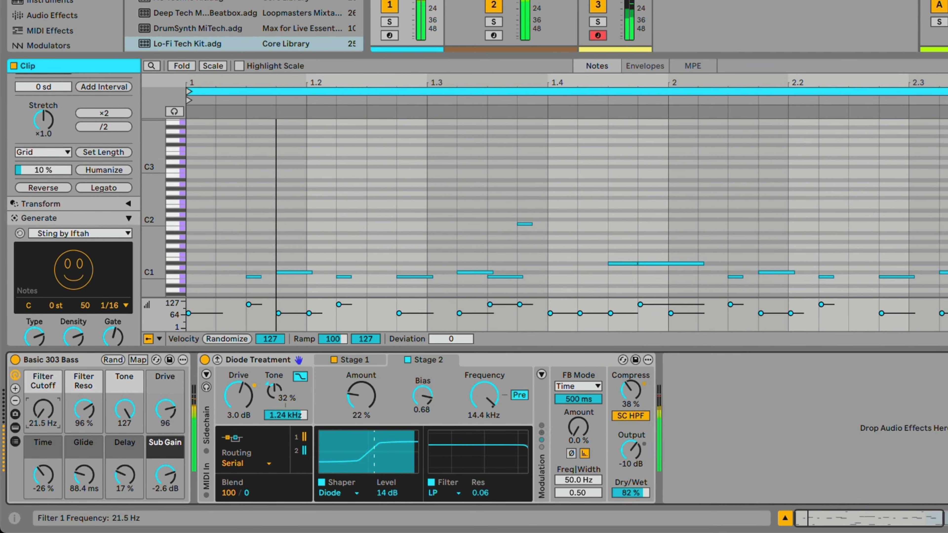
Fit the note editor to the bass clip's used key range and raise the Basic 303 Bass Filter Cutoff to about 204 Hz.
scroll(196, 239, "down", 8)
scroll(127, 250, "down", 2)
scroll(298, 218, "up", 4)
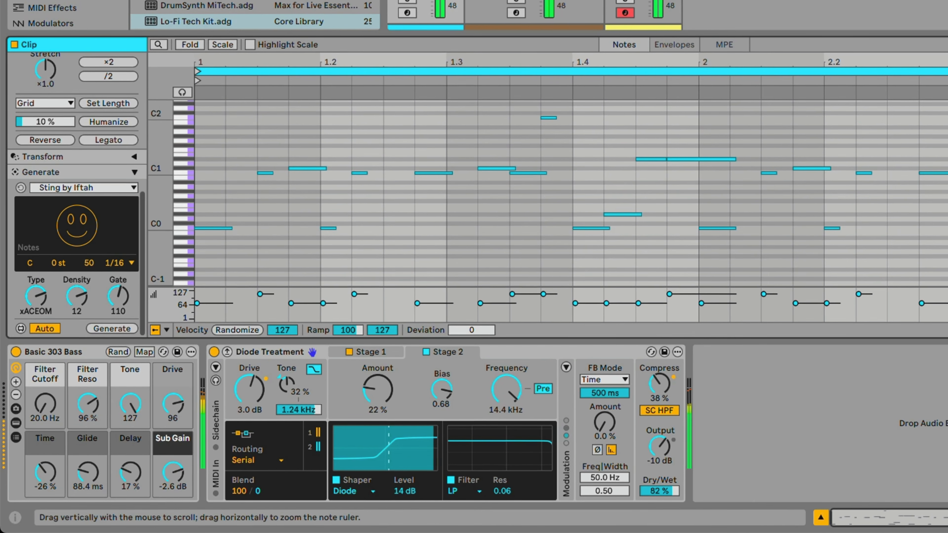
double_click(158, 198)
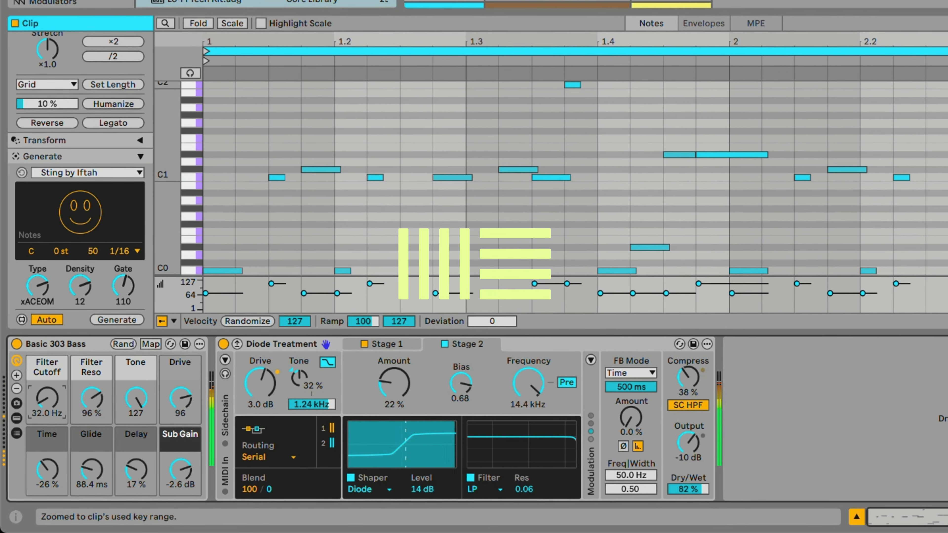
left_click_drag(47, 398, 47, 352)
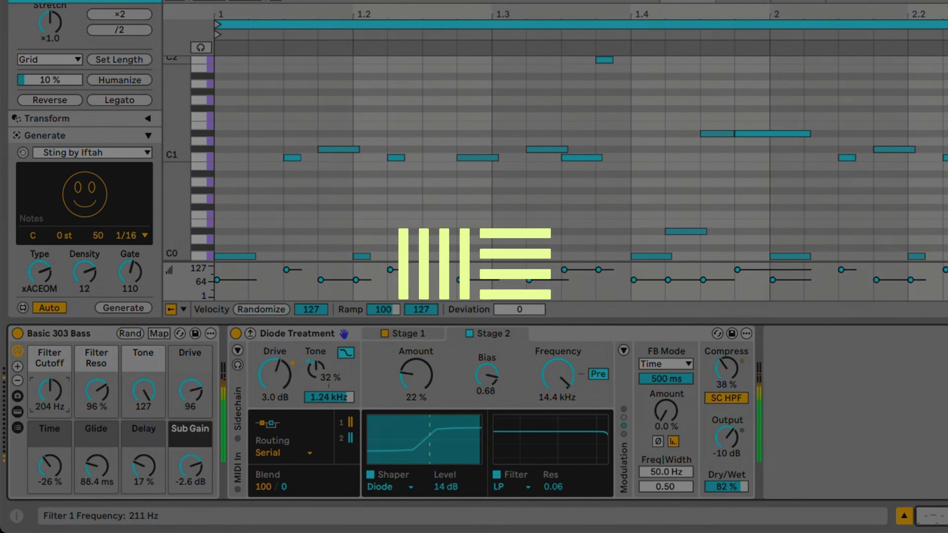